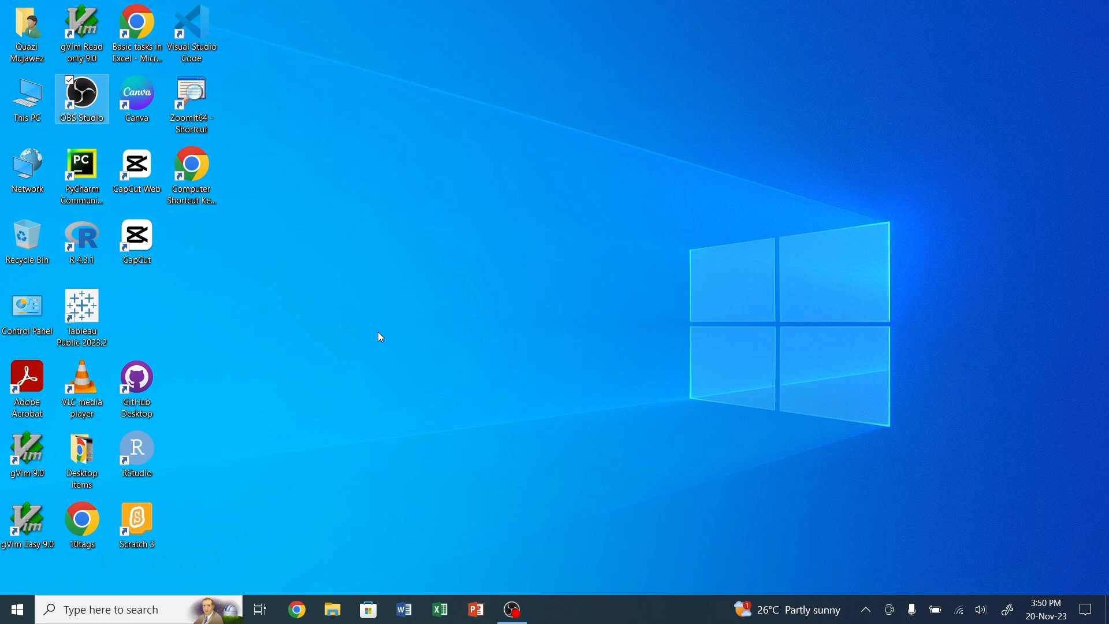
Launch CapCut and create a new project.
{"action": "left_click", "coordinate": [96, 612]}
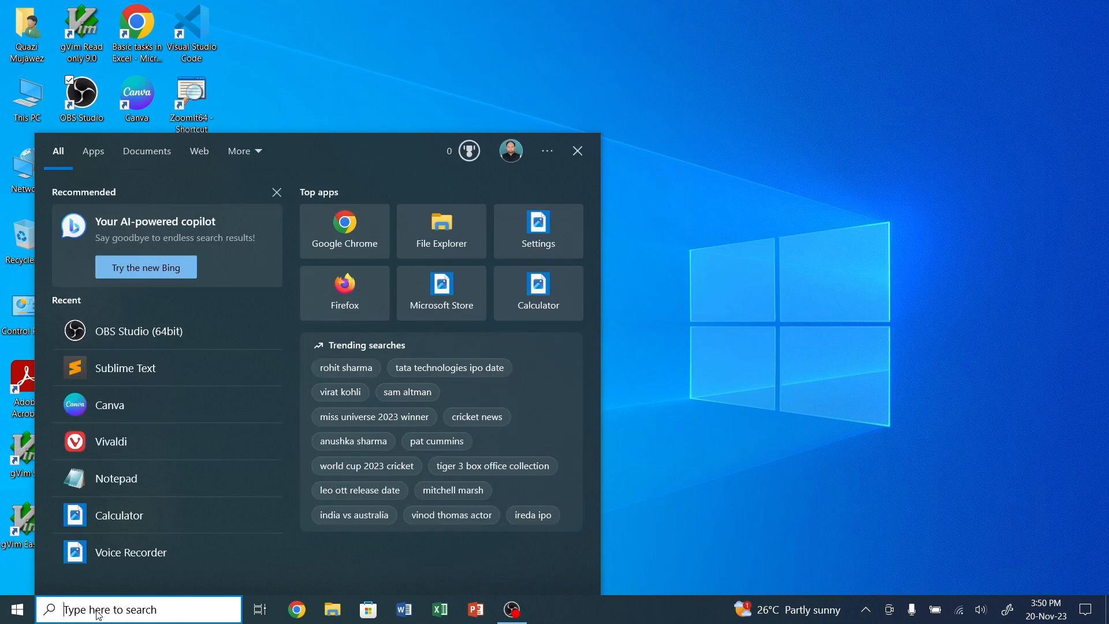
{"action": "type", "text": "capc"}
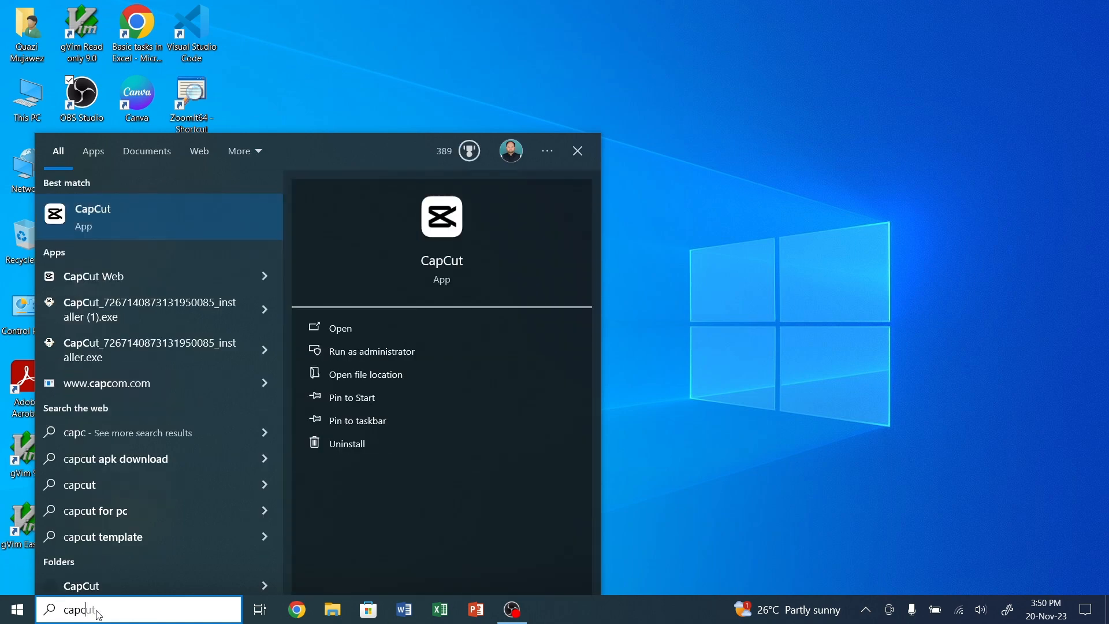
{"action": "left_click", "coordinate": [107, 225]}
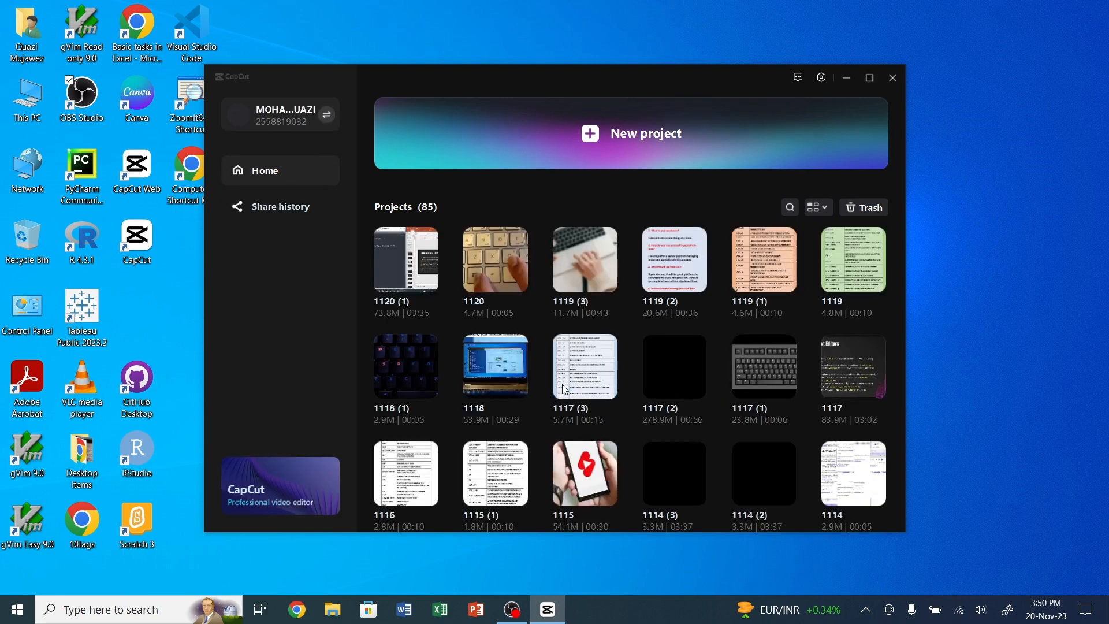
{"action": "left_click", "coordinate": [645, 138]}
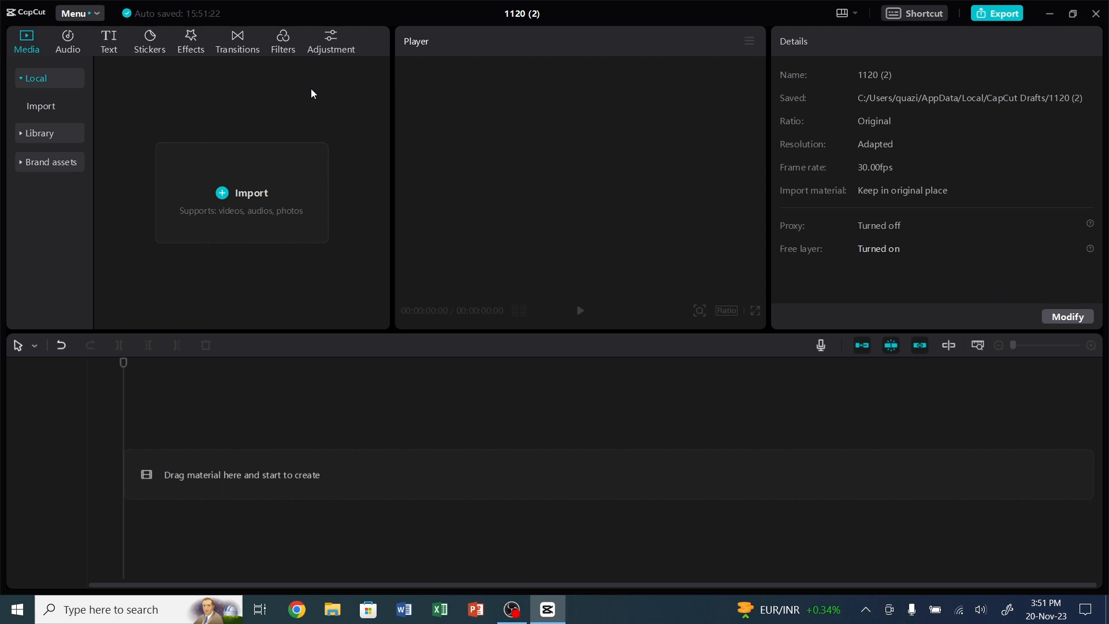
Import the "Blue Skies - Silent Partner" audio and the "Nature" video from the CapCut folder in Downloads.
{"action": "left_click", "coordinate": [258, 200]}
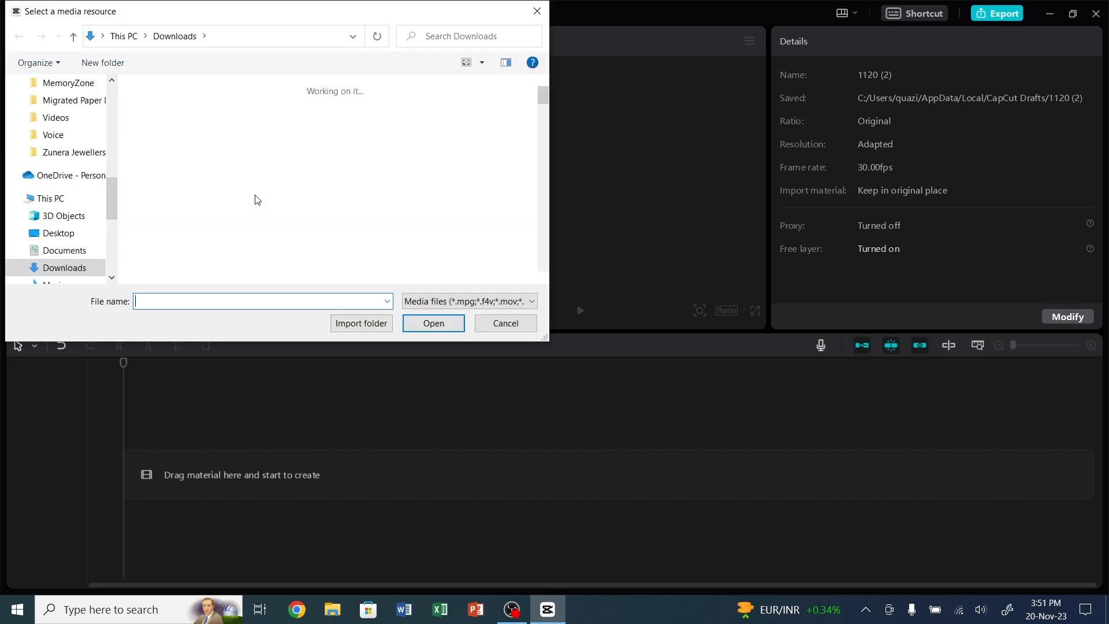
{"action": "double_click", "coordinate": [331, 120]}
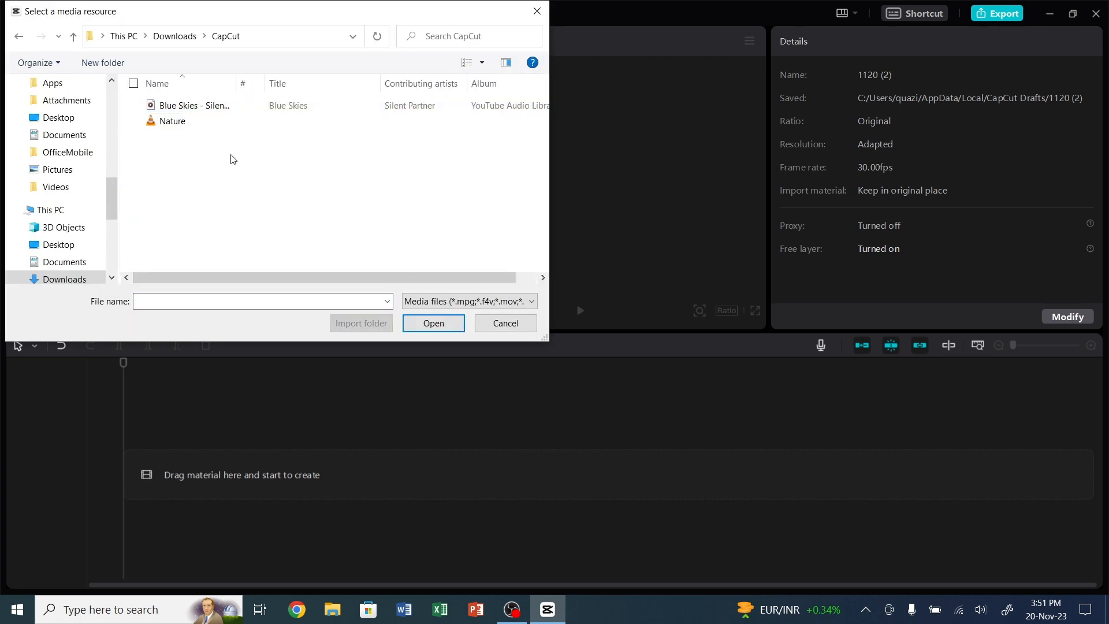
{"action": "left_click_drag", "start_coordinate": [192, 150], "coordinate": [149, 105]}
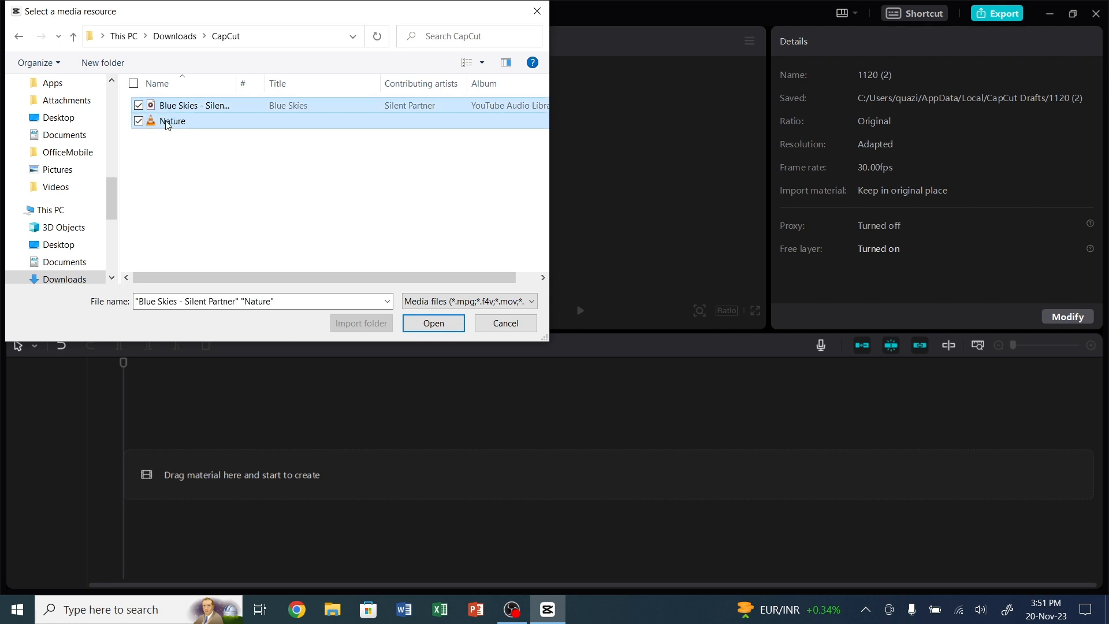
{"action": "left_click", "coordinate": [167, 125]}
{"action": "left_click", "coordinate": [169, 106]}
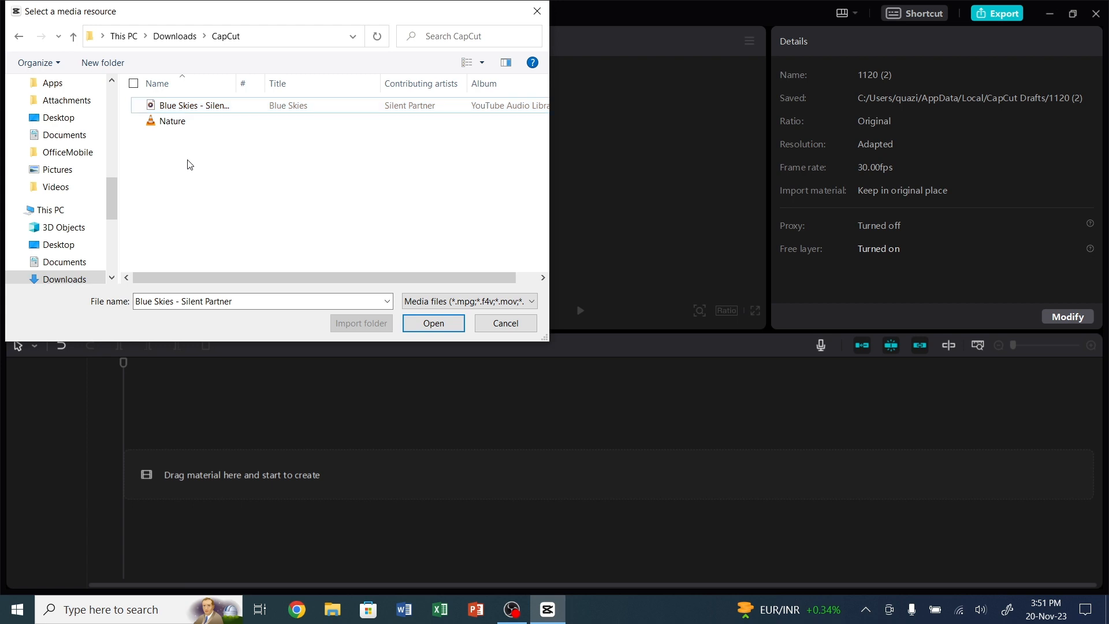
{"action": "left_click_drag", "start_coordinate": [197, 166], "coordinate": [151, 104]}
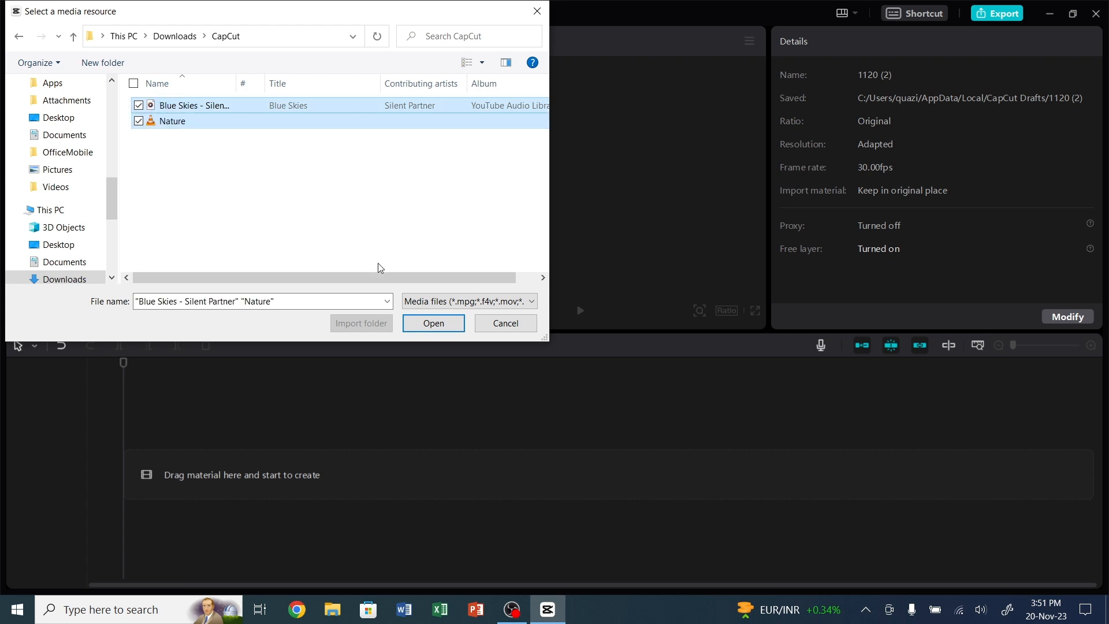
{"action": "left_click", "coordinate": [414, 326]}
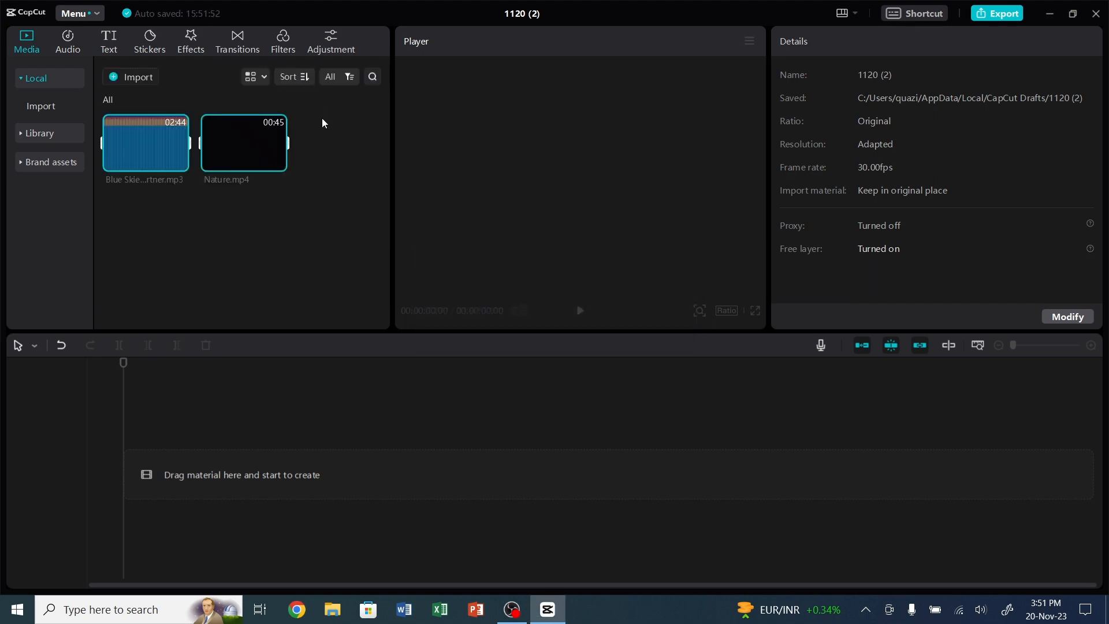
Preview the imported Nature.mp4 video and the Blue Skies audio file.
{"action": "left_click", "coordinate": [243, 148]}
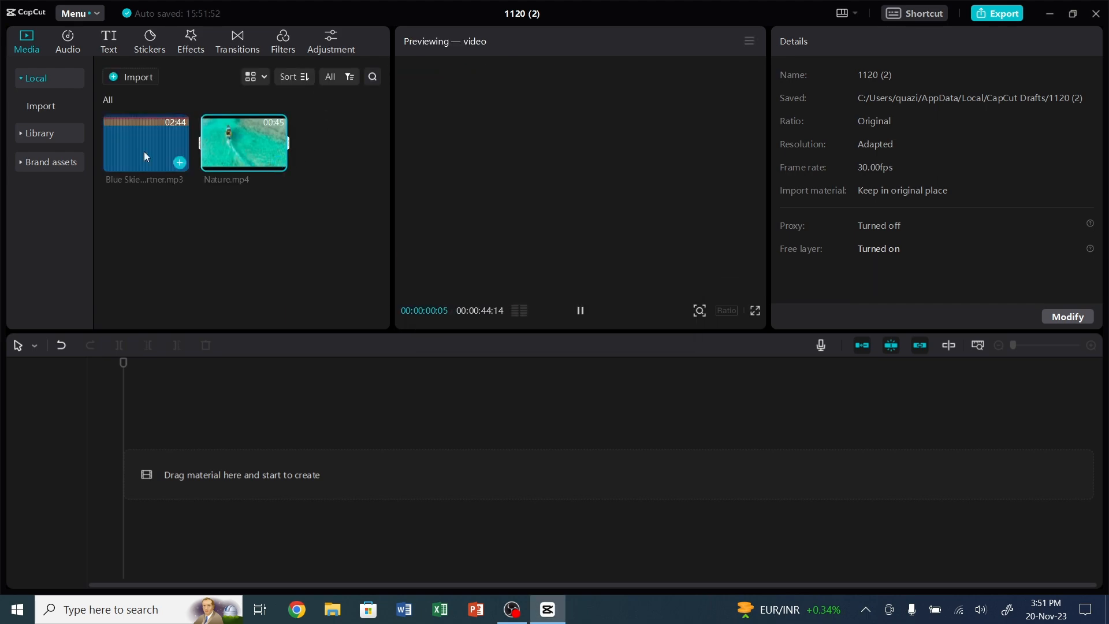
{"action": "left_click", "coordinate": [144, 156]}
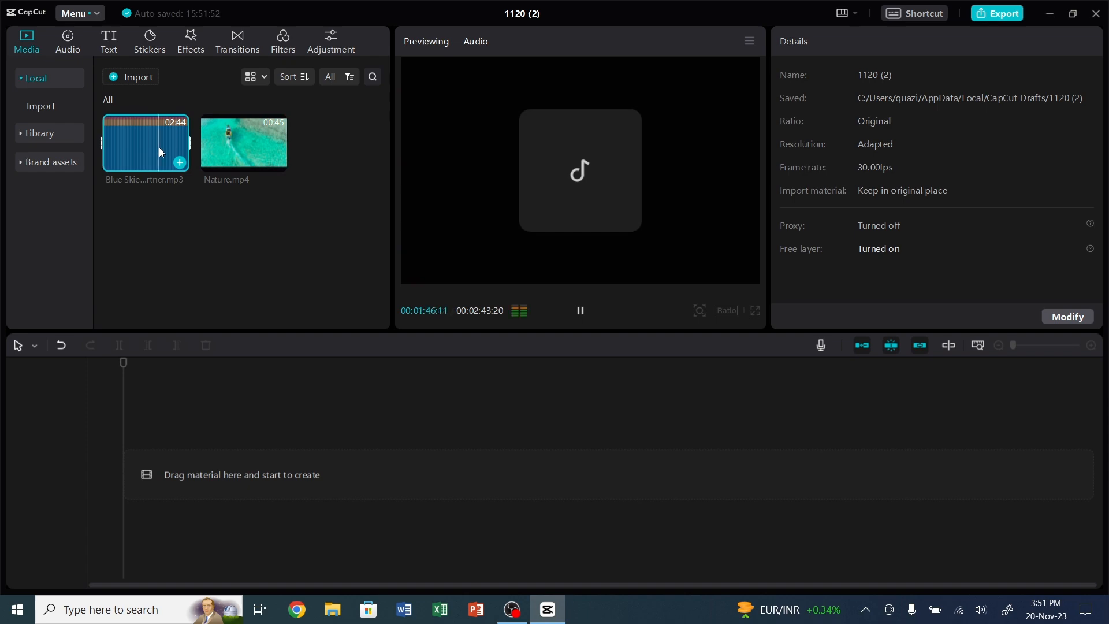
{"action": "left_click", "coordinate": [252, 144]}
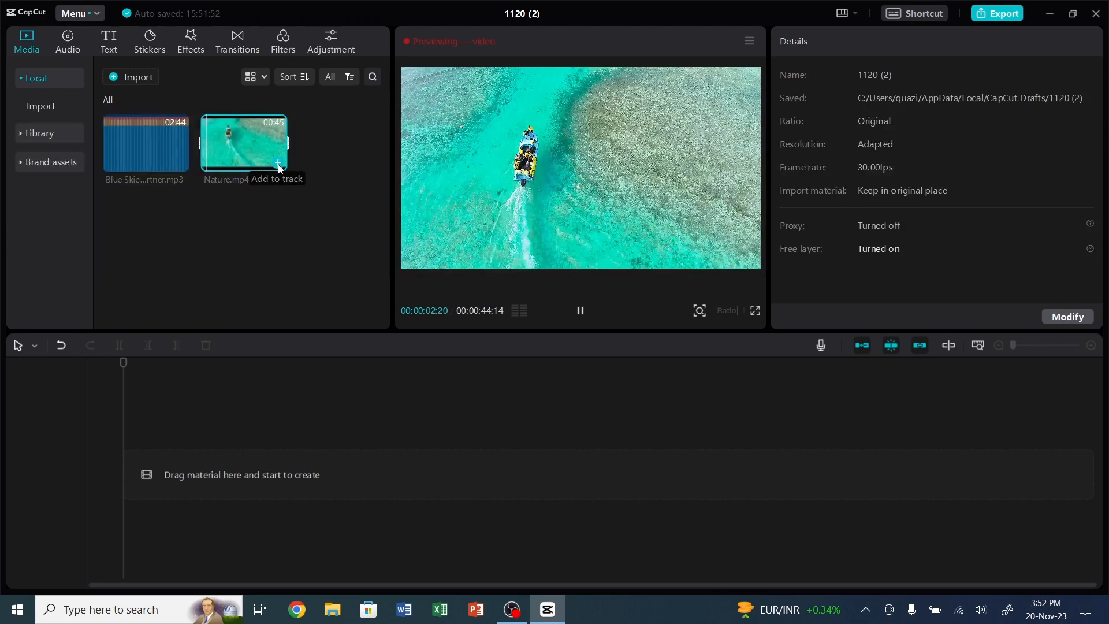
Place Nature.mp4 at the start of the main video track and the Blue Skies audio on a track beneath it.
{"action": "left_click_drag", "start_coordinate": [247, 141], "coordinate": [122, 478]}
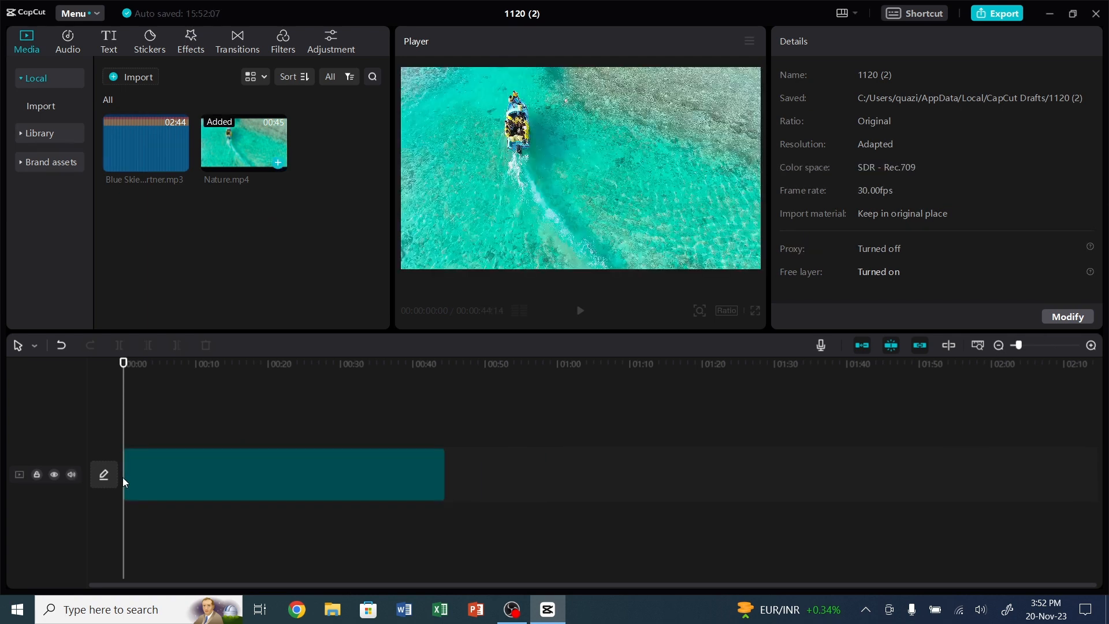
{"action": "left_click", "coordinate": [140, 138]}
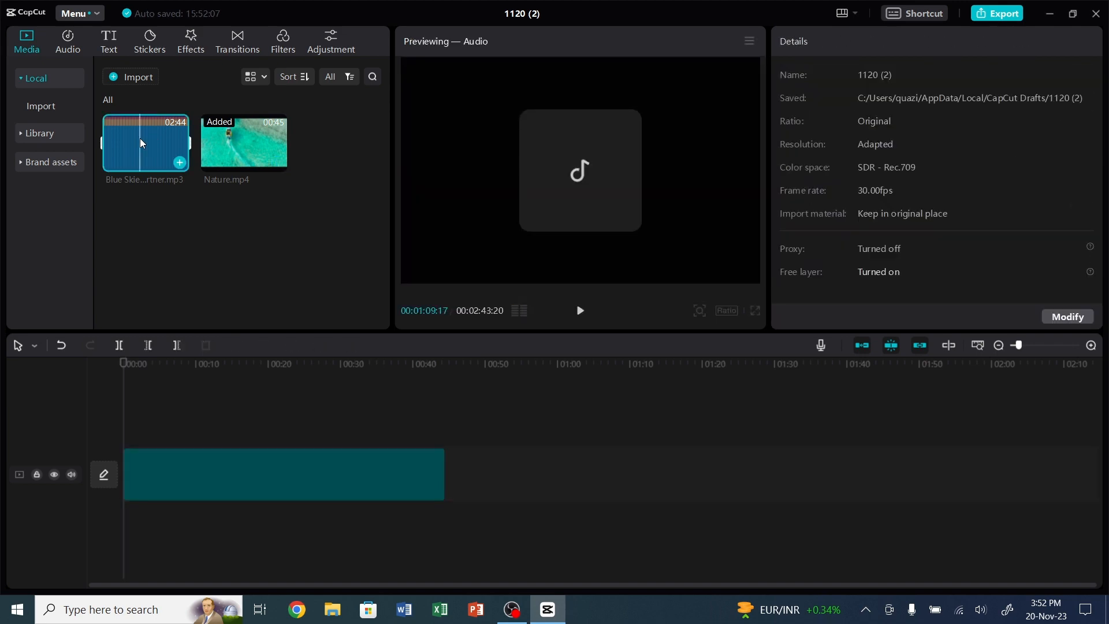
{"action": "left_click_drag", "start_coordinate": [140, 140], "coordinate": [124, 538]}
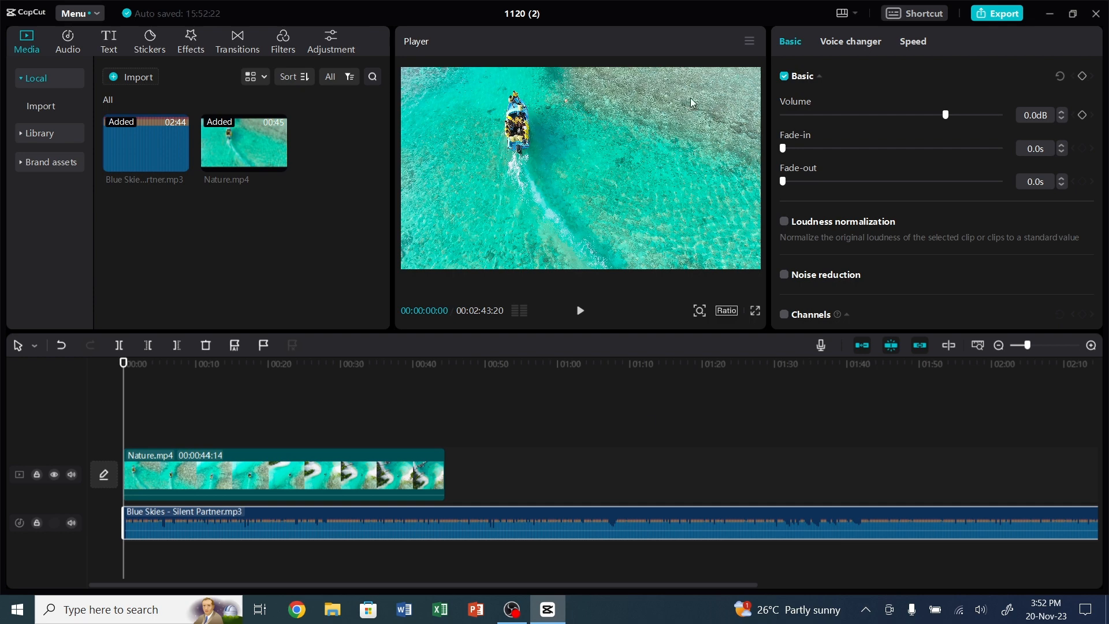
Examine the Nature.mp4 clip's video, audio, speed, animation and adjustment settings.
{"action": "left_click", "coordinate": [353, 479]}
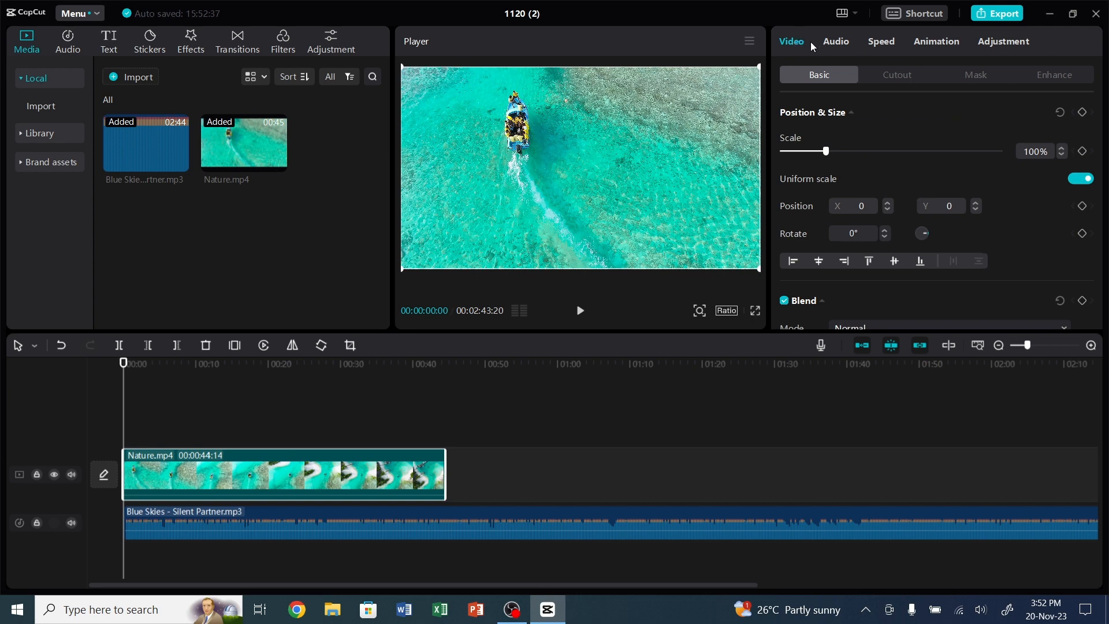
{"action": "left_click", "coordinate": [837, 42]}
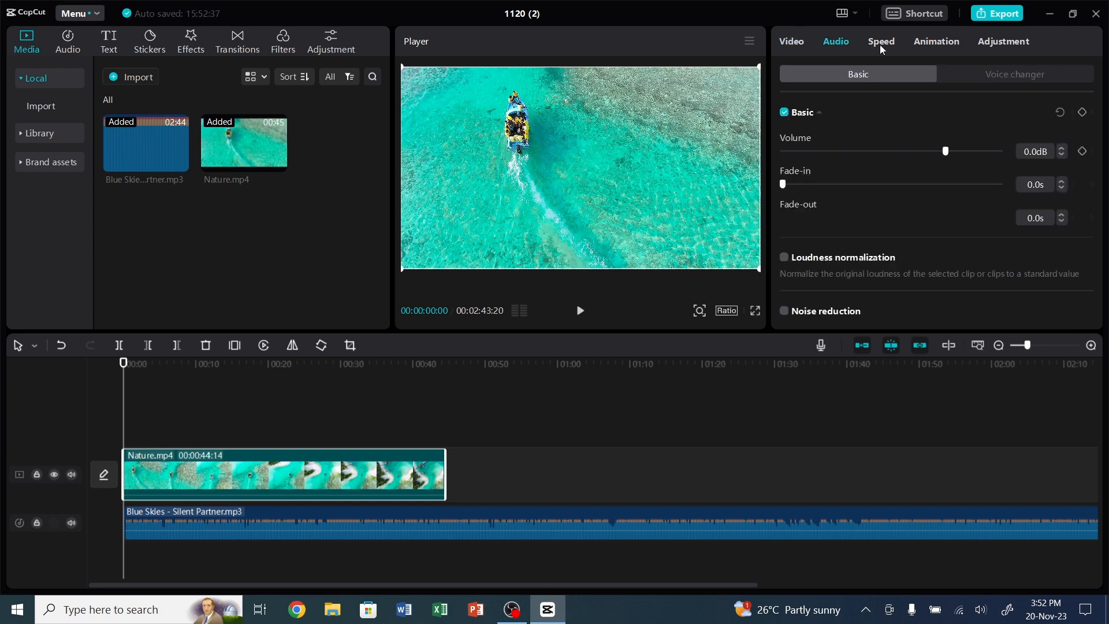
{"action": "left_click", "coordinate": [879, 44]}
{"action": "left_click", "coordinate": [936, 43]}
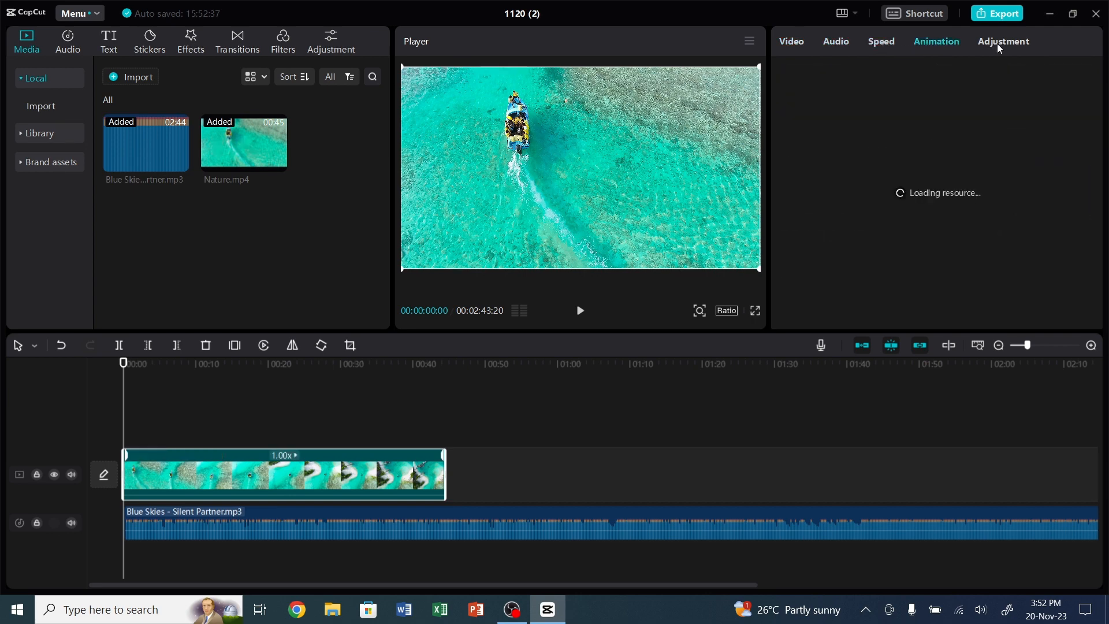
{"action": "left_click", "coordinate": [997, 43]}
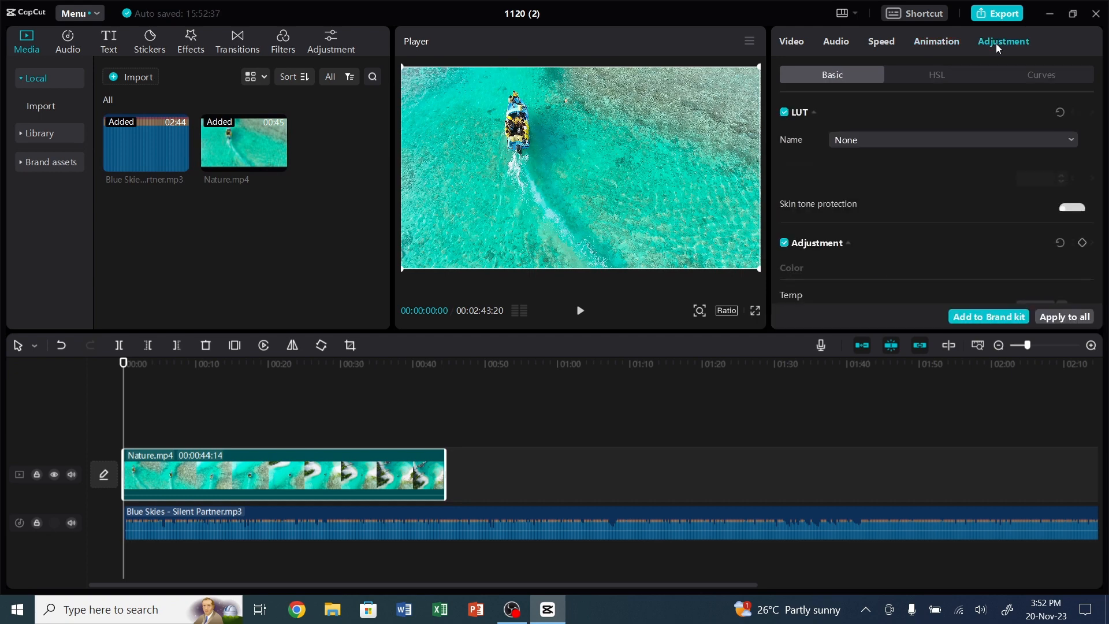
{"action": "left_click", "coordinate": [831, 43]}
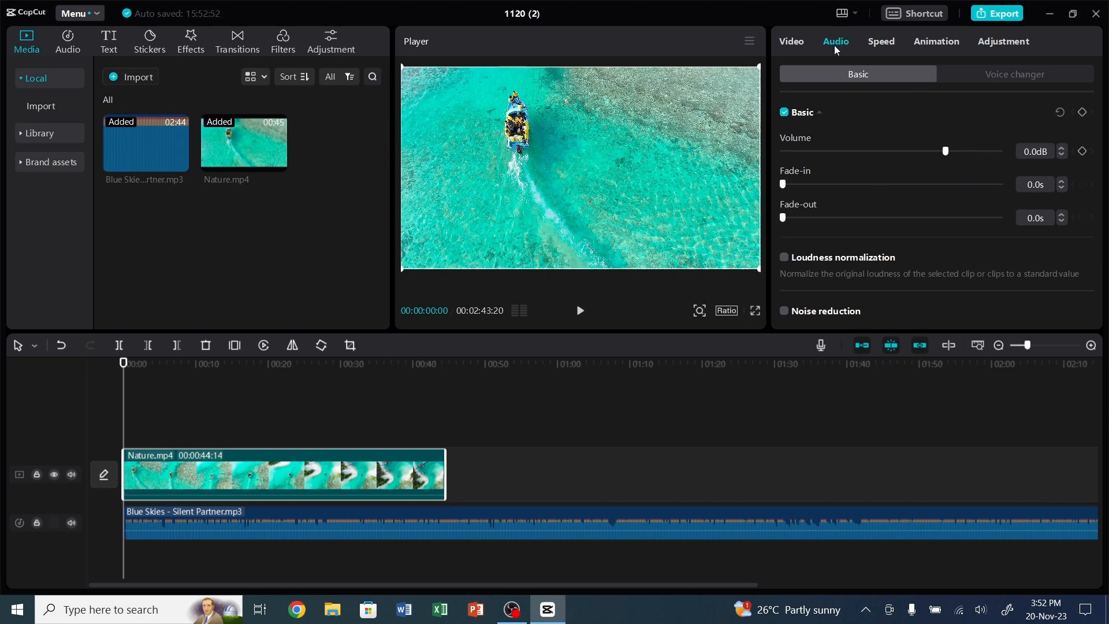
{"action": "scroll", "coordinate": [906, 209], "scroll_direction": "down", "scroll_amount": 2}
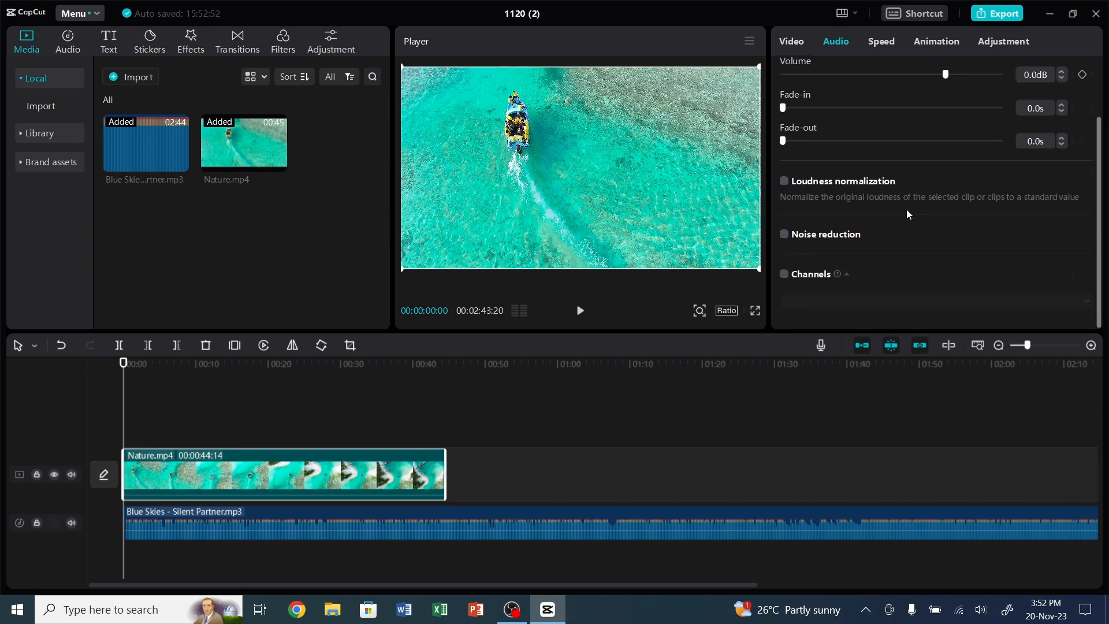
{"action": "scroll", "coordinate": [907, 209], "scroll_direction": "up", "scroll_amount": 2}
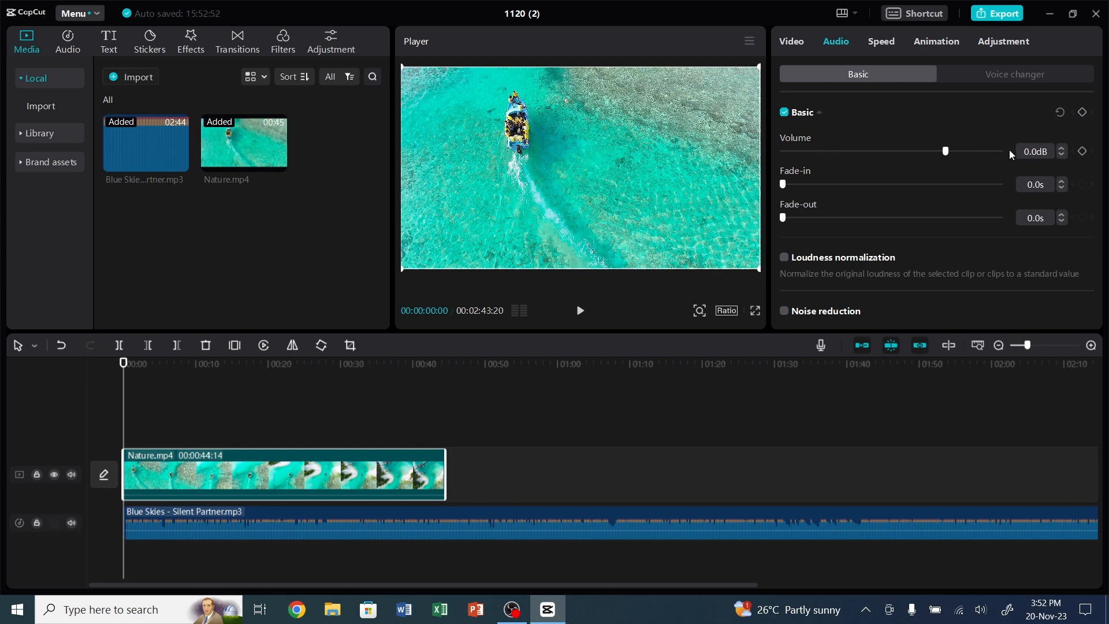
{"action": "left_click", "coordinate": [886, 43]}
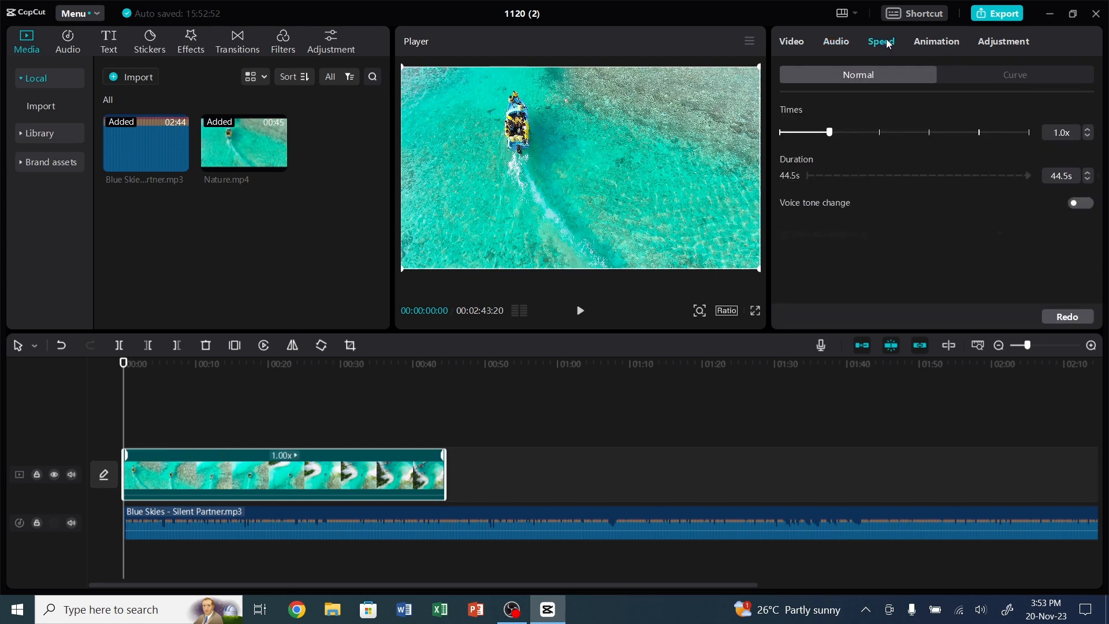
{"action": "left_click", "coordinate": [937, 42]}
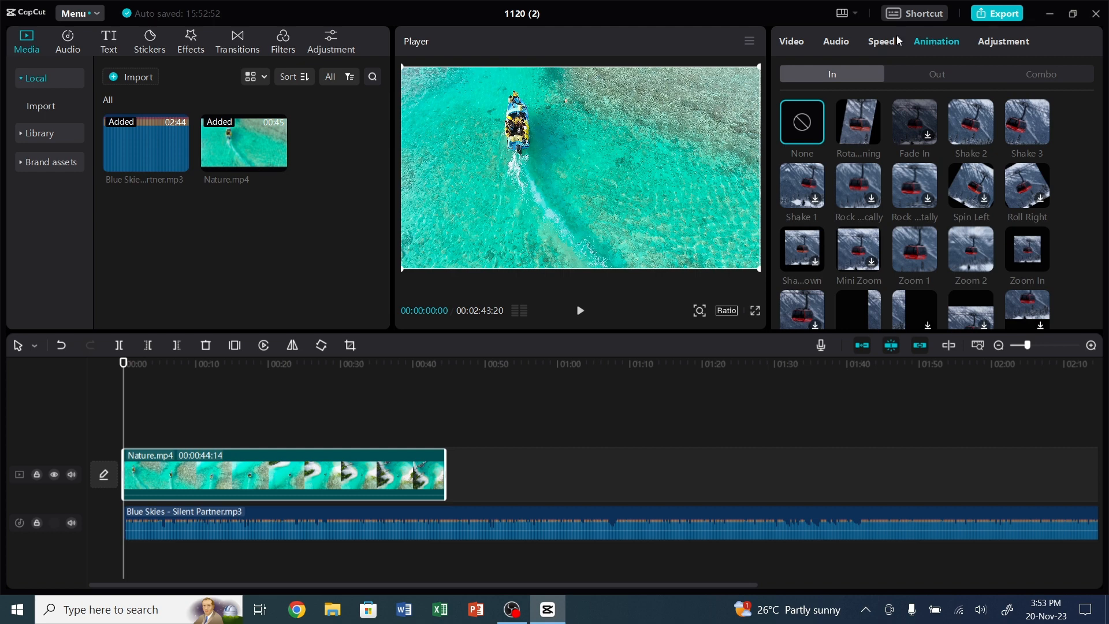
{"action": "left_click", "coordinate": [789, 46]}
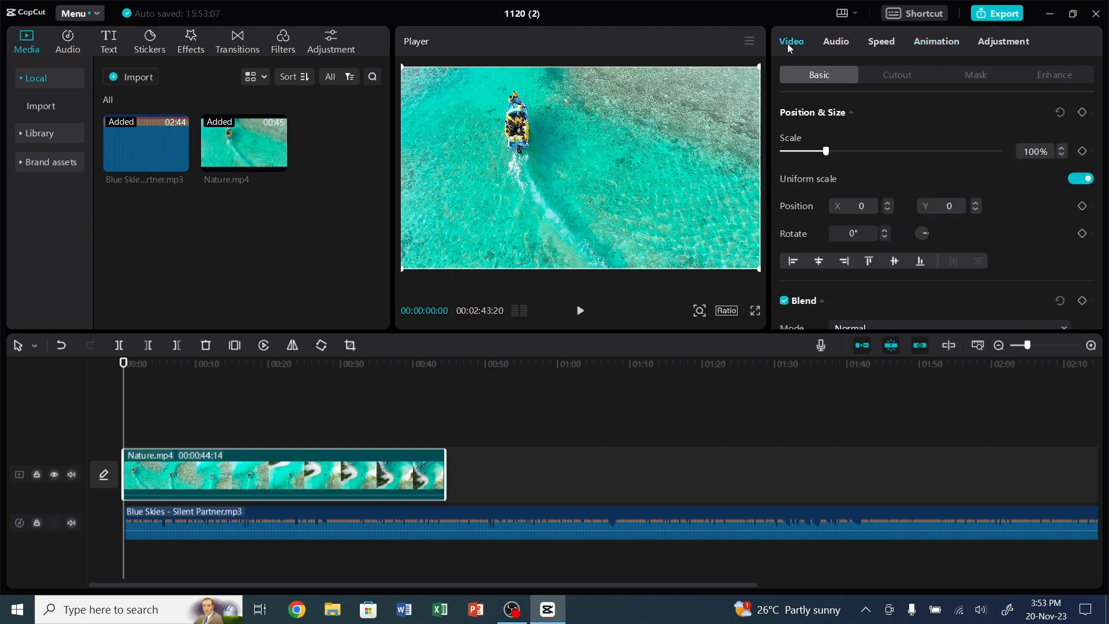
Review the Blue Skies audio clip's basic settings and set its volume to 10 dB.
{"action": "left_click", "coordinate": [422, 521]}
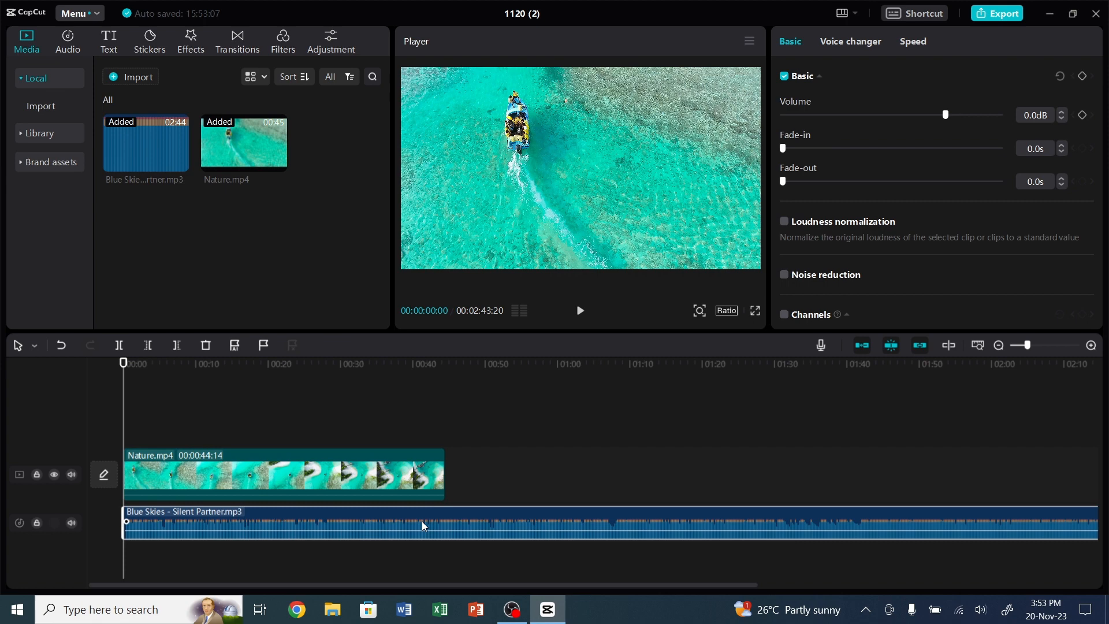
{"action": "scroll", "coordinate": [881, 125], "scroll_direction": "down", "scroll_amount": 1}
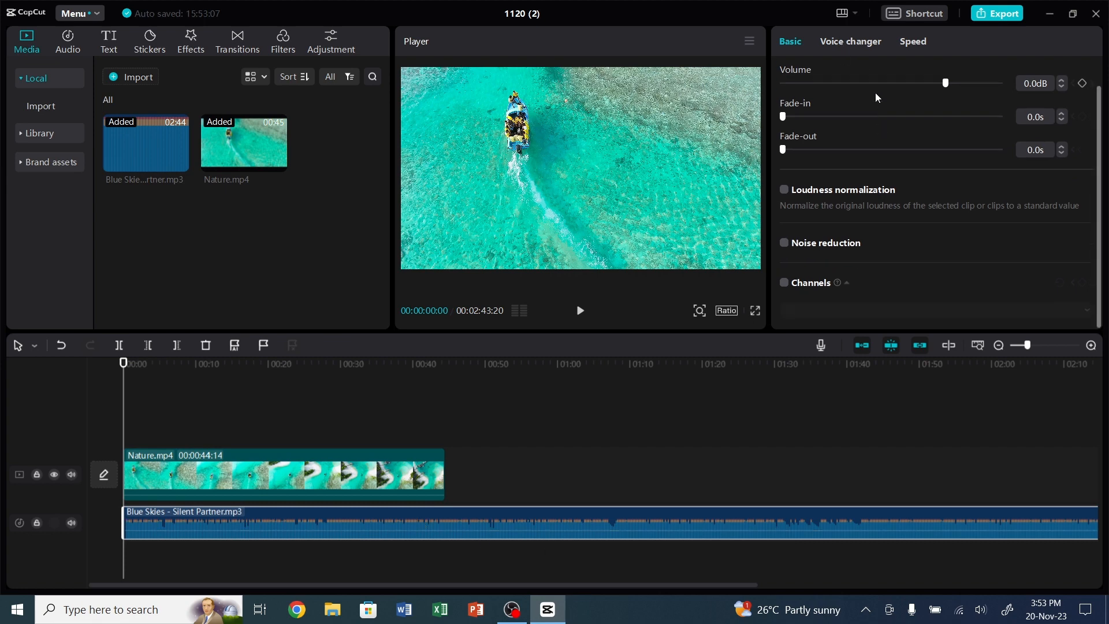
{"action": "scroll", "coordinate": [868, 78], "scroll_direction": "up", "scroll_amount": 1}
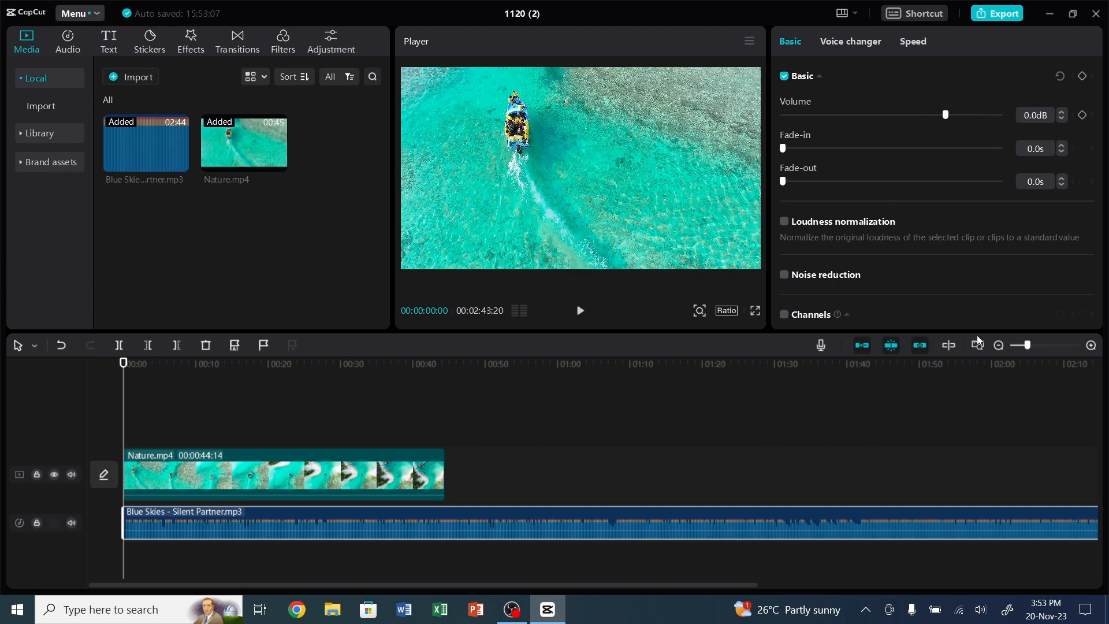
{"action": "left_click_drag", "start_coordinate": [1026, 121], "coordinate": [1038, 117]}
{"action": "type", "text": "10"}
{"action": "key", "text": "Return"}
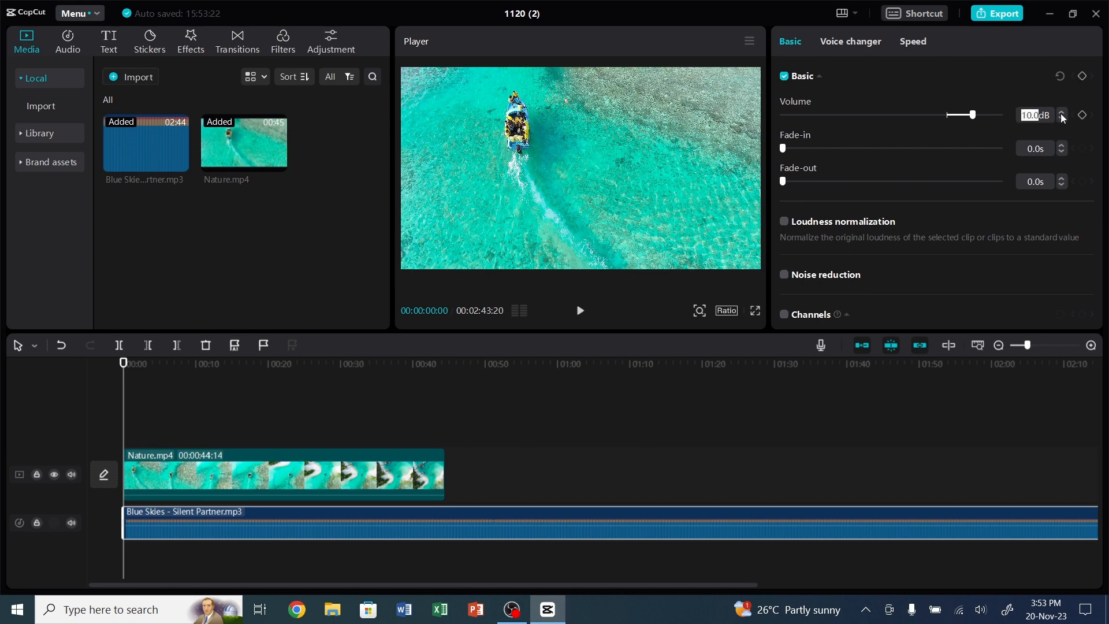
Set the Blue Skies clip's volume to -10 dB and reset its basic audio settings to their defaults.
{"action": "key", "text": "BackSpace"}
{"action": "type", "text": "-10"}
{"action": "key", "text": "Return"}
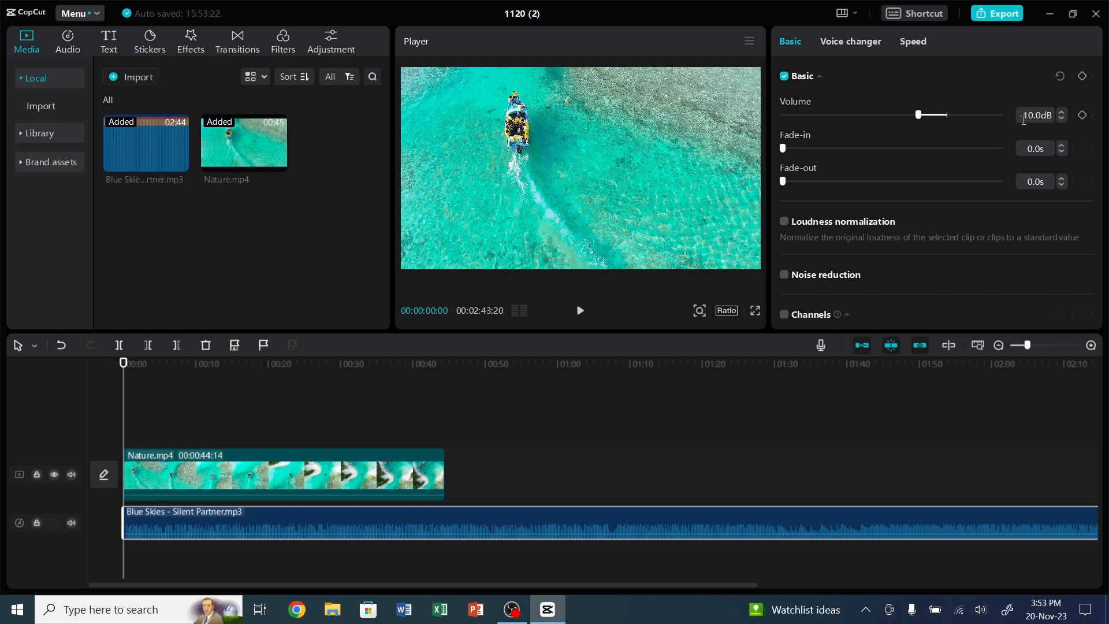
{"action": "left_click", "coordinate": [1060, 76]}
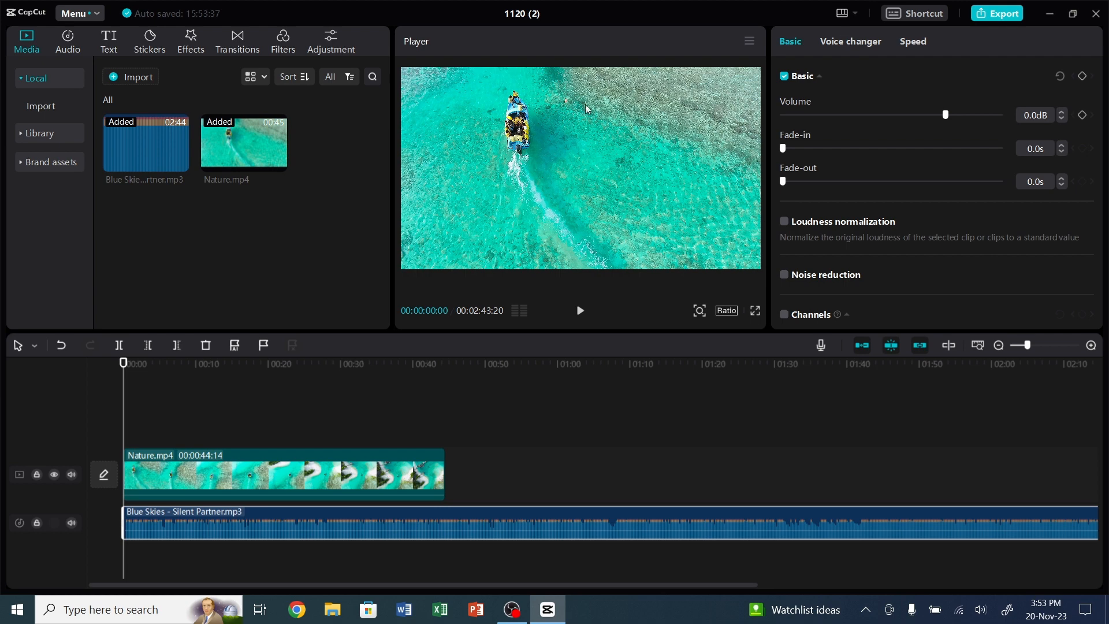
Select the Nature.mp4 clip and set the project's aspect ratio to 9:16.
{"action": "left_click", "coordinate": [365, 461]}
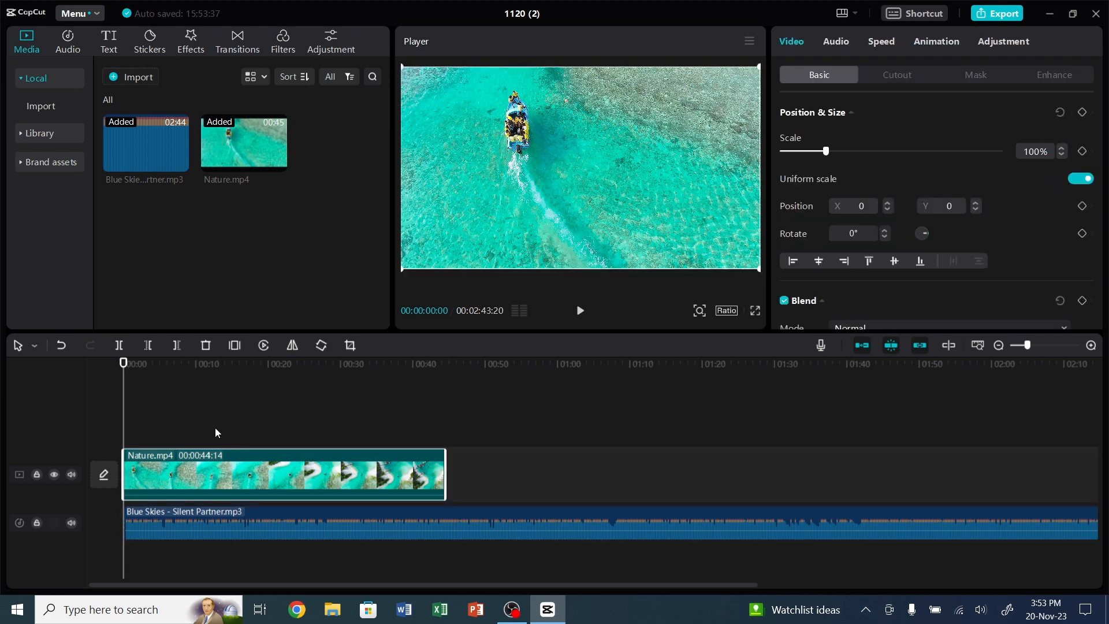
{"action": "left_click", "coordinate": [727, 312]}
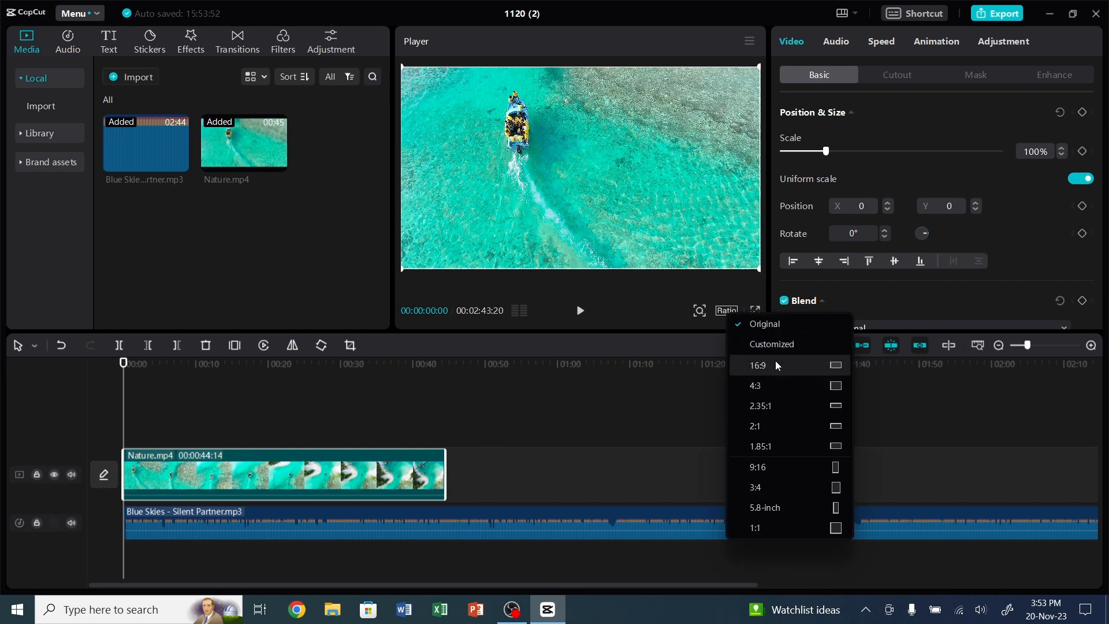
{"action": "left_click", "coordinate": [793, 468]}
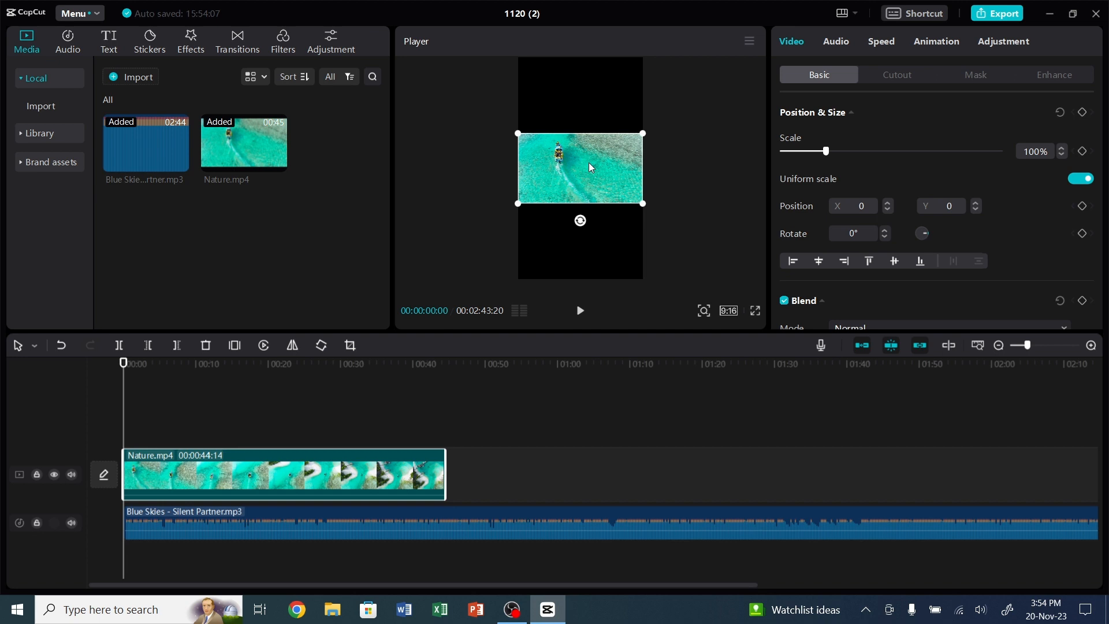
Try a 9:16 crop on the Nature.mp4 clip with the frame shifted over the boat, and reset the crop.
{"action": "left_click", "coordinate": [350, 346]}
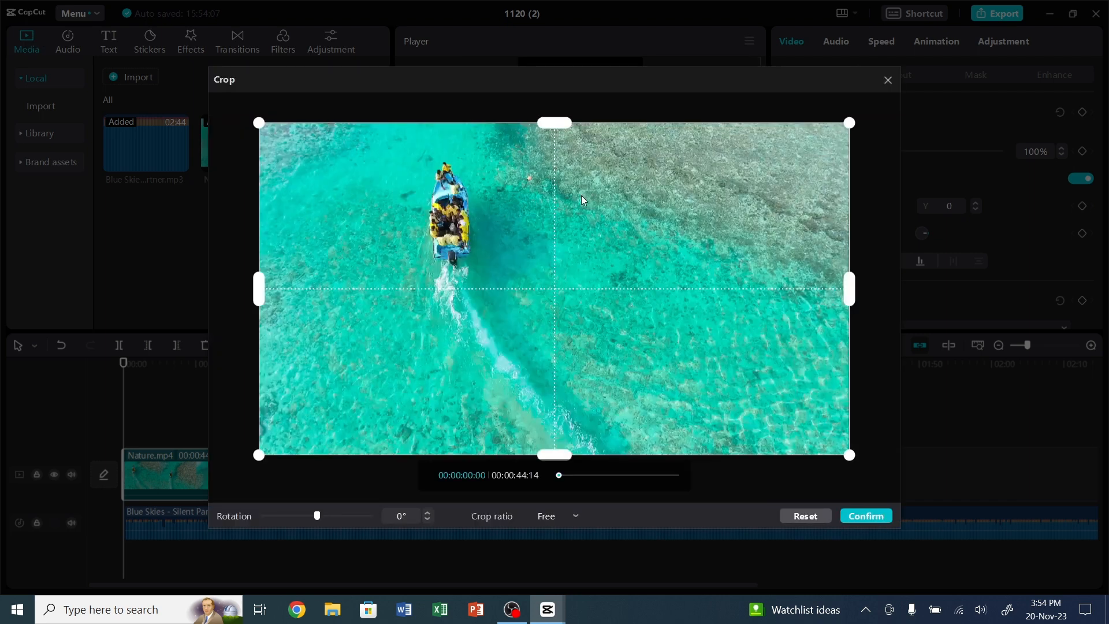
{"action": "left_click", "coordinate": [558, 517]}
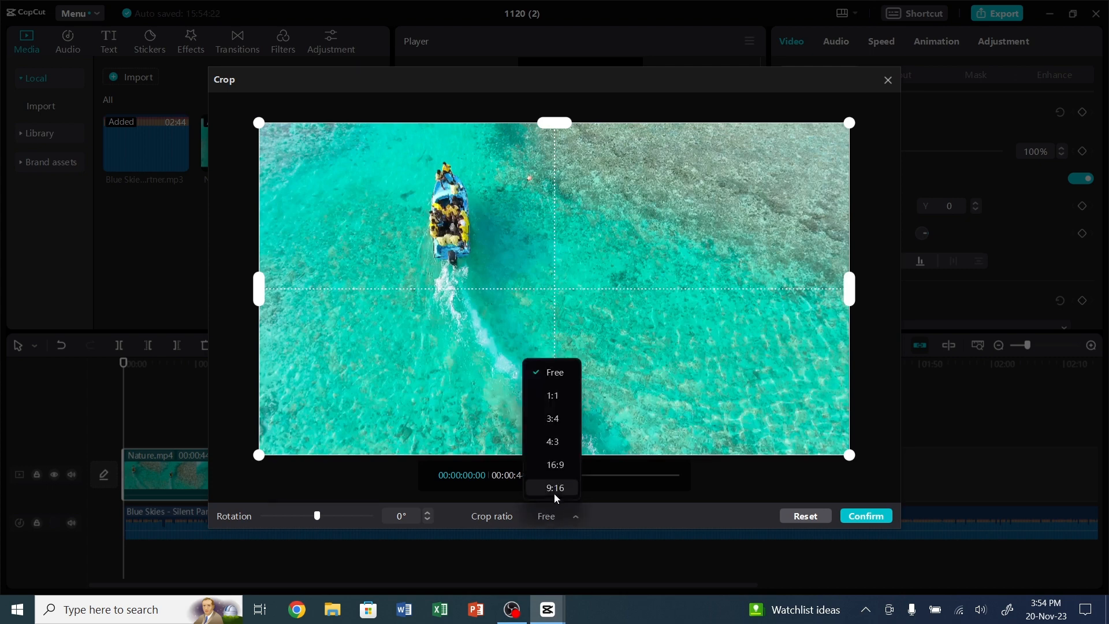
{"action": "left_click", "coordinate": [556, 488]}
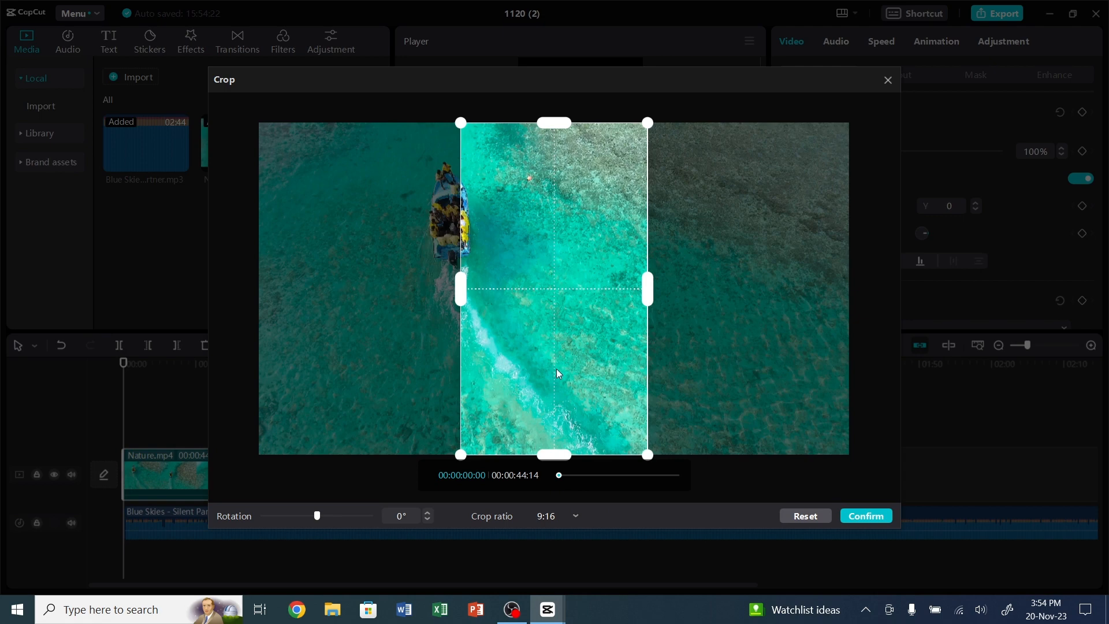
{"action": "left_click_drag", "start_coordinate": [560, 254], "coordinate": [521, 294]}
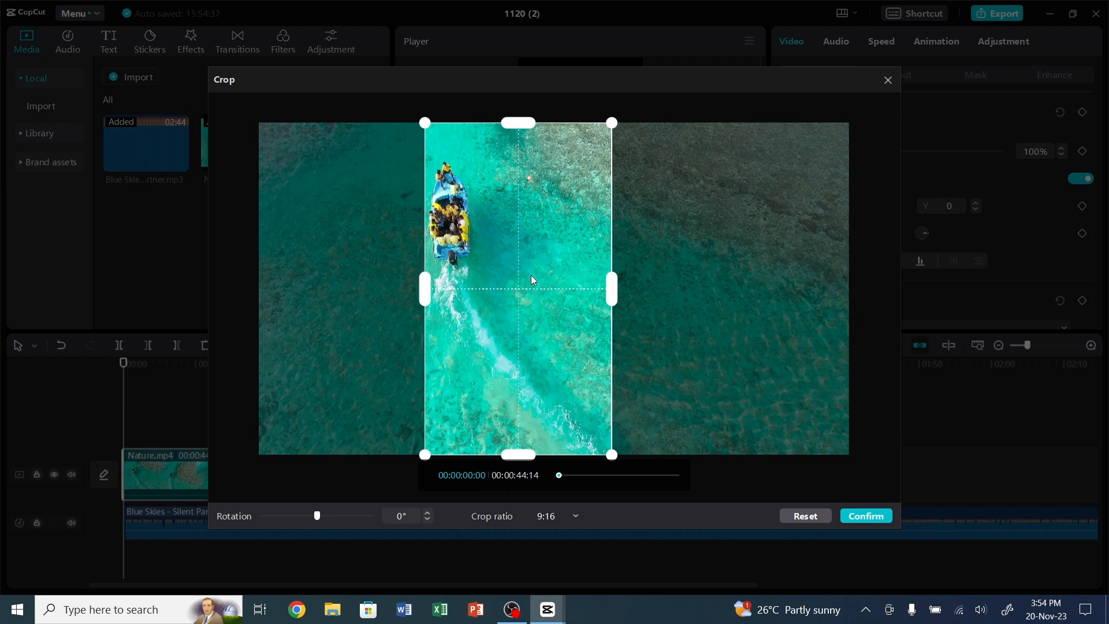
{"action": "left_click", "coordinate": [567, 516]}
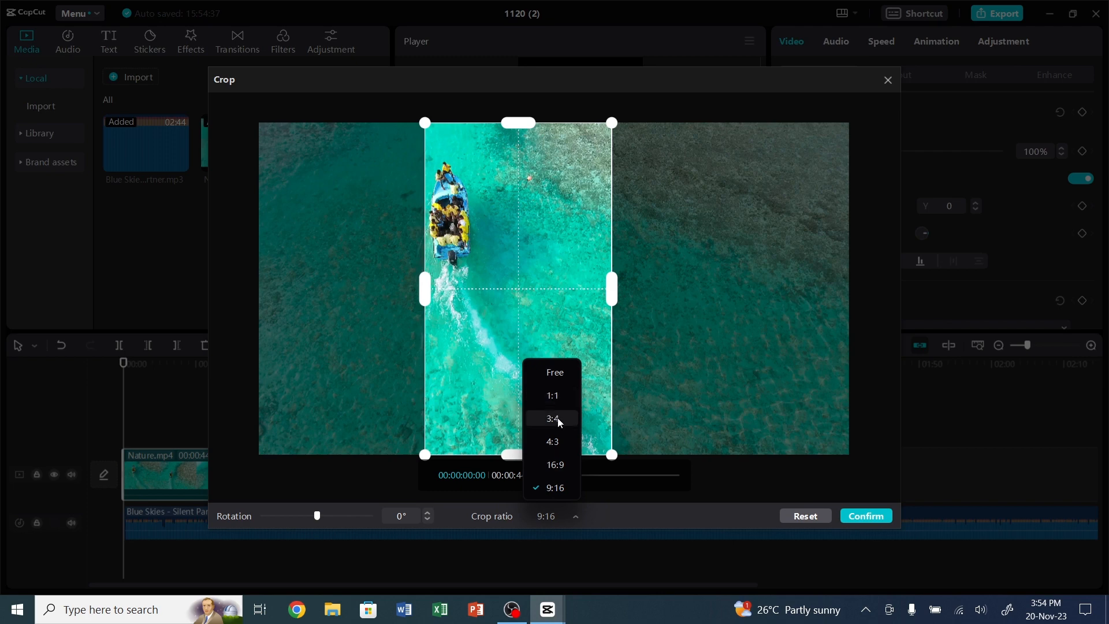
{"action": "left_click", "coordinate": [558, 487]}
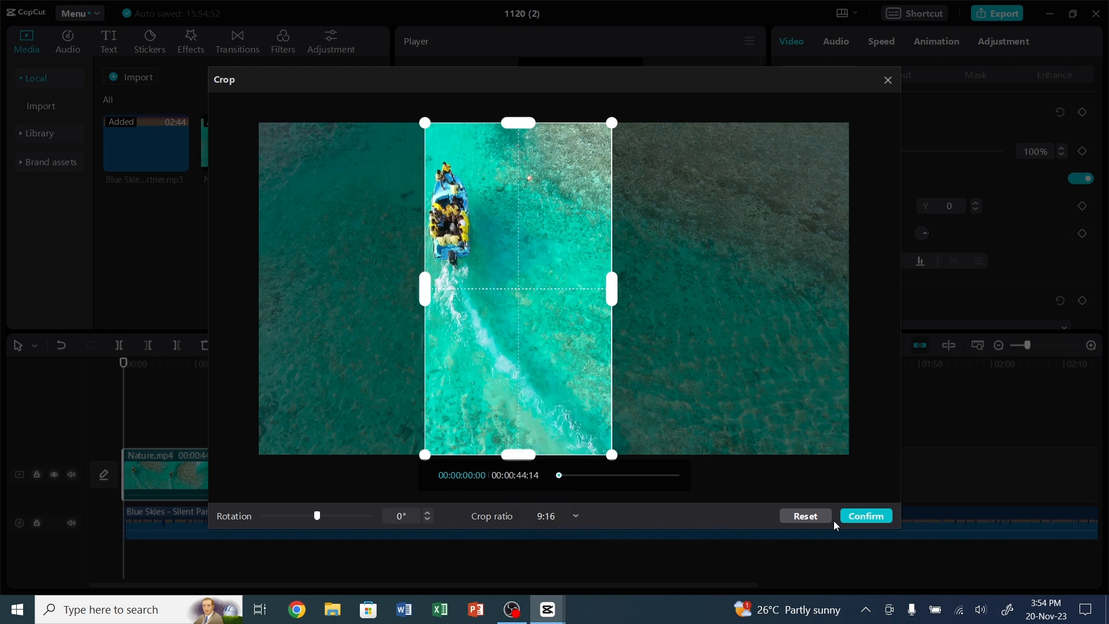
{"action": "left_click", "coordinate": [803, 518]}
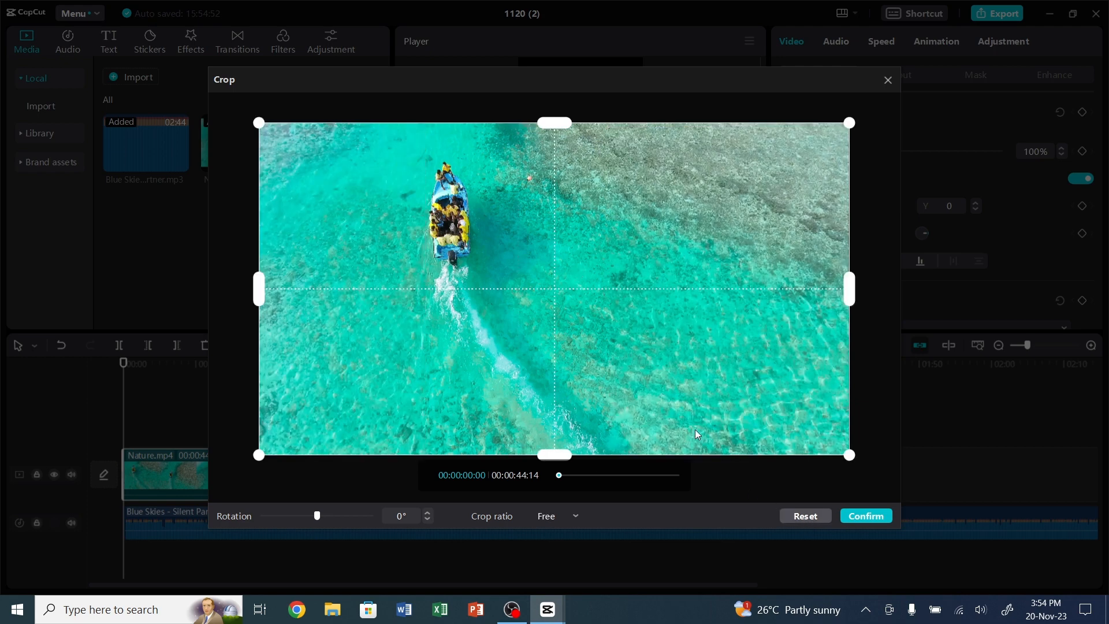
Crop the Nature.mp4 clip to a centred 9:16 frame and apply the crop.
{"action": "left_click", "coordinate": [558, 520]}
{"action": "left_click", "coordinate": [558, 492]}
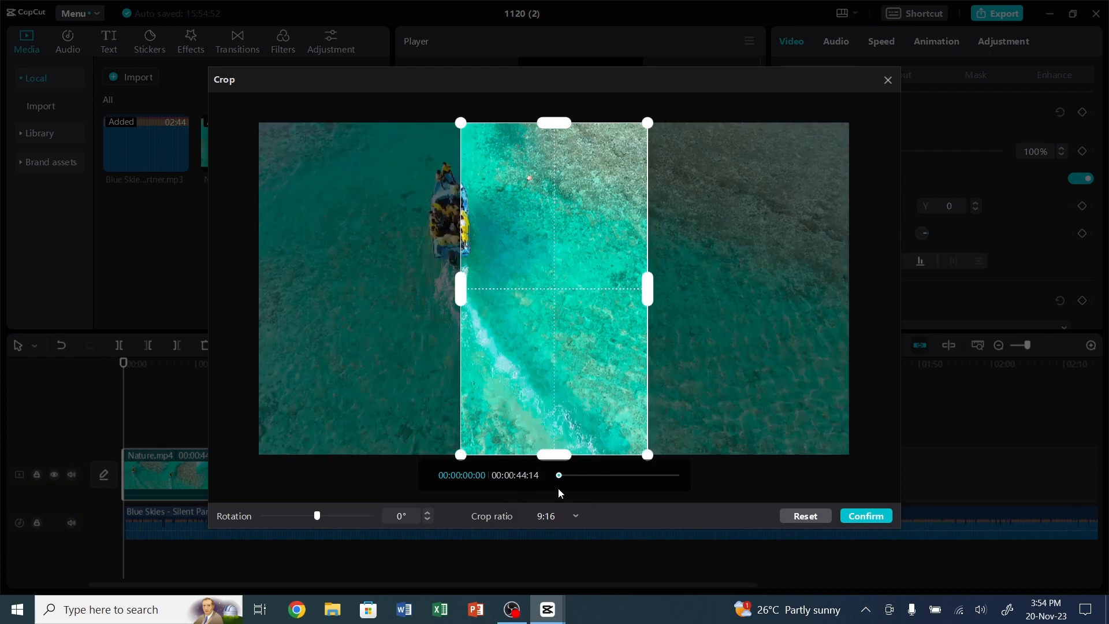
{"action": "left_click", "coordinate": [851, 516]}
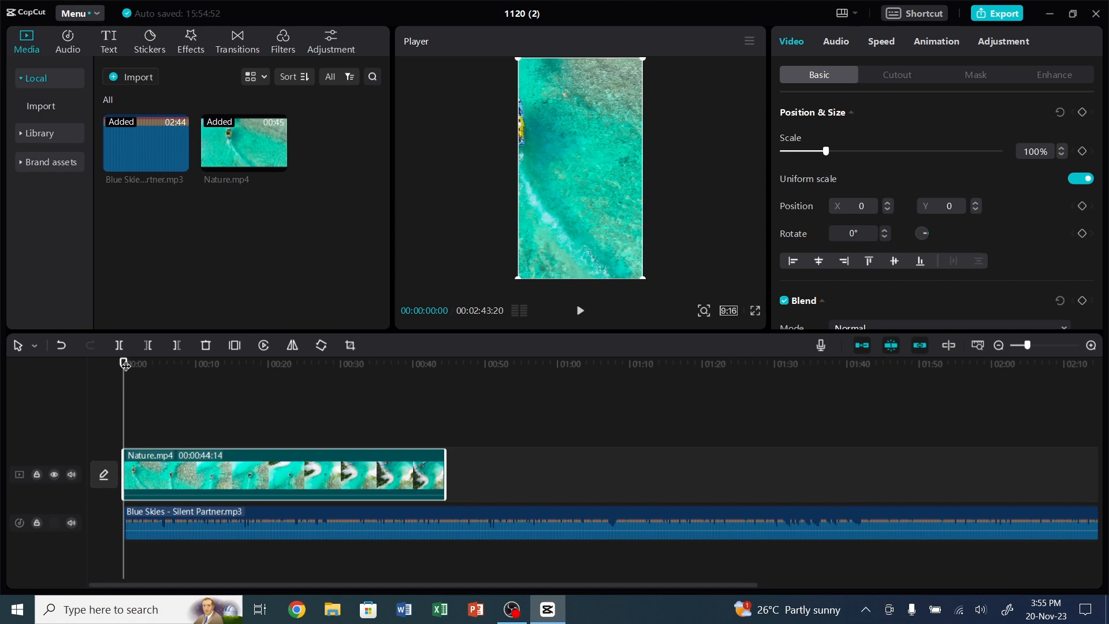
Split the Nature.mp4 clip at 00:00:05:00 and delete its first segment.
{"action": "left_click_drag", "start_coordinate": [123, 364], "coordinate": [164, 393]}
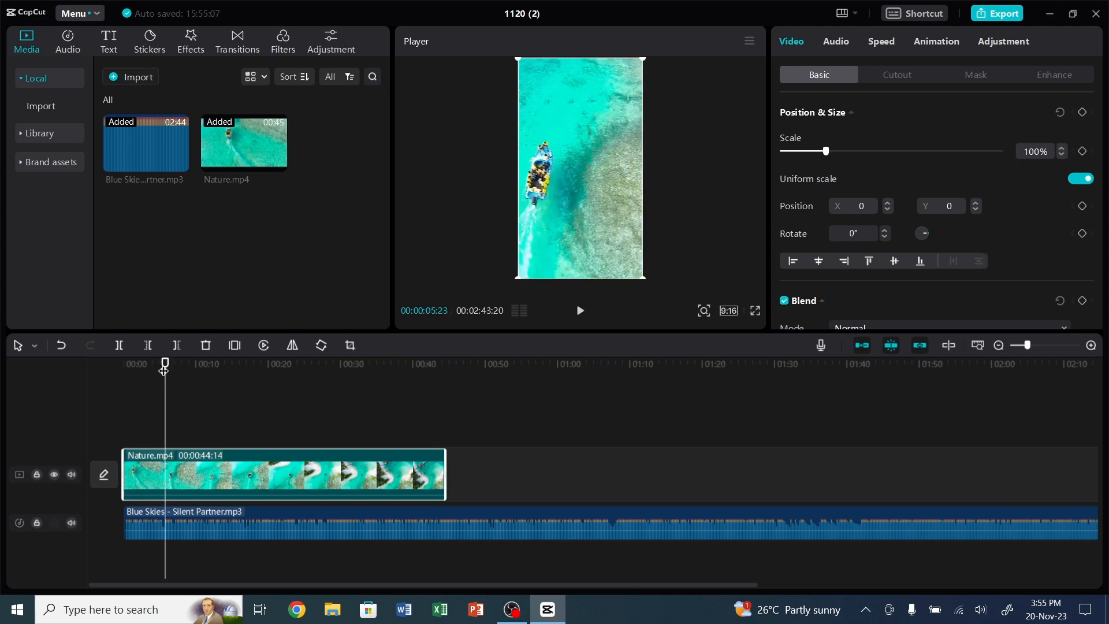
{"action": "mouse_move", "coordinate": [164, 369]}
{"action": "left_mouse_down"}
{"action": "mouse_move", "coordinate": [120, 375]}
{"action": "mouse_move", "coordinate": [160, 383]}
{"action": "left_mouse_up"}
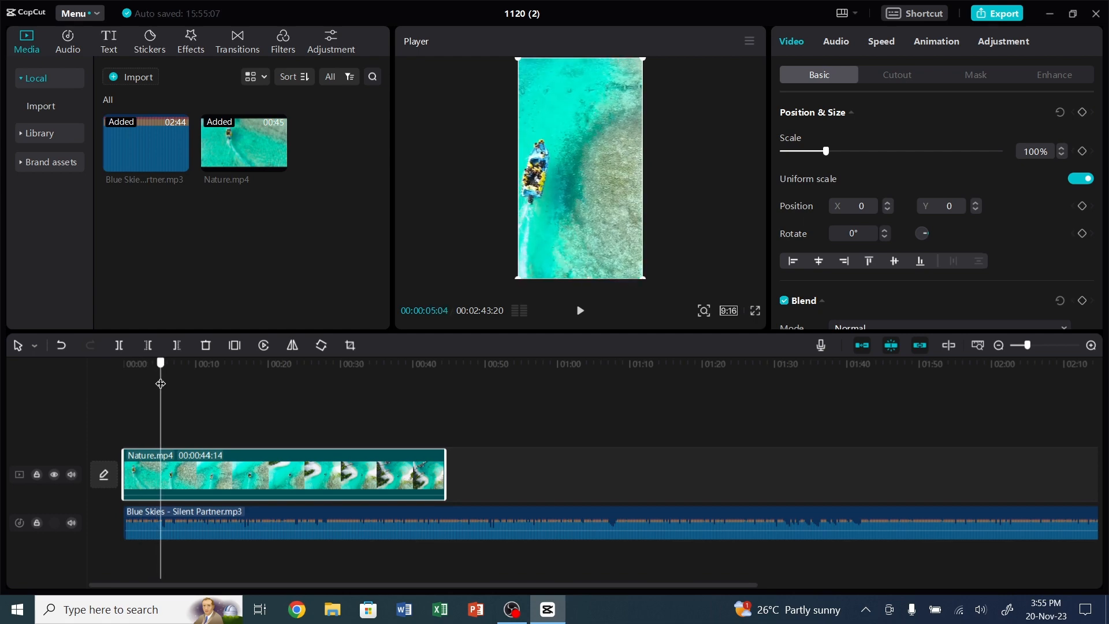
{"action": "key", "text": "Left"}
{"action": "key", "text": "Left"}
{"action": "key", "text": "Left"}
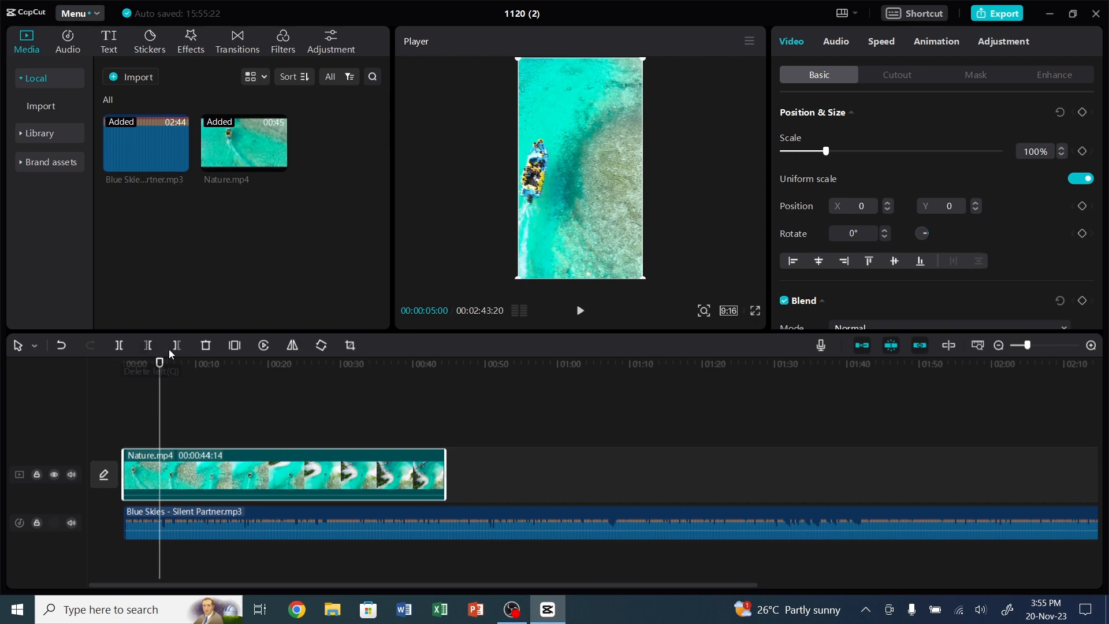
{"action": "left_click", "coordinate": [119, 346]}
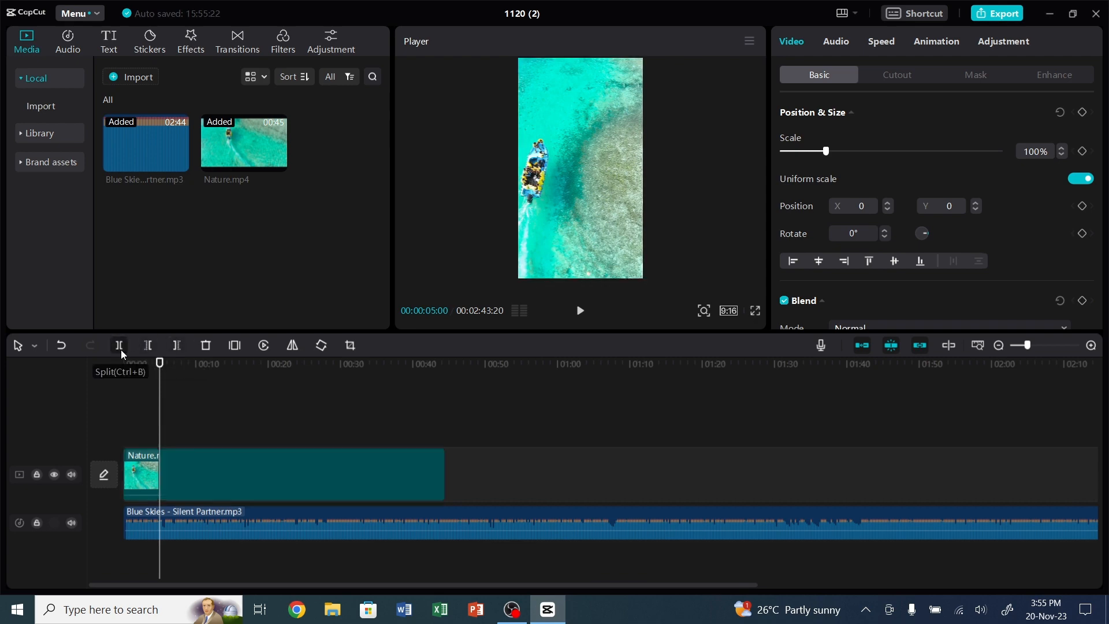
{"action": "left_click", "coordinate": [137, 473]}
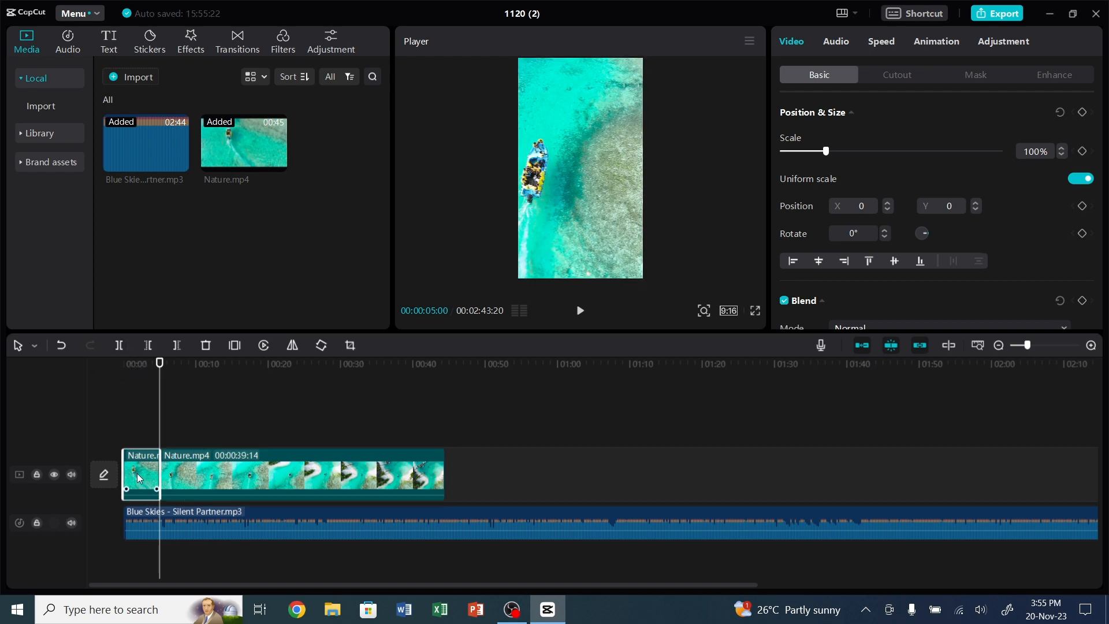
{"action": "key", "text": "Delete"}
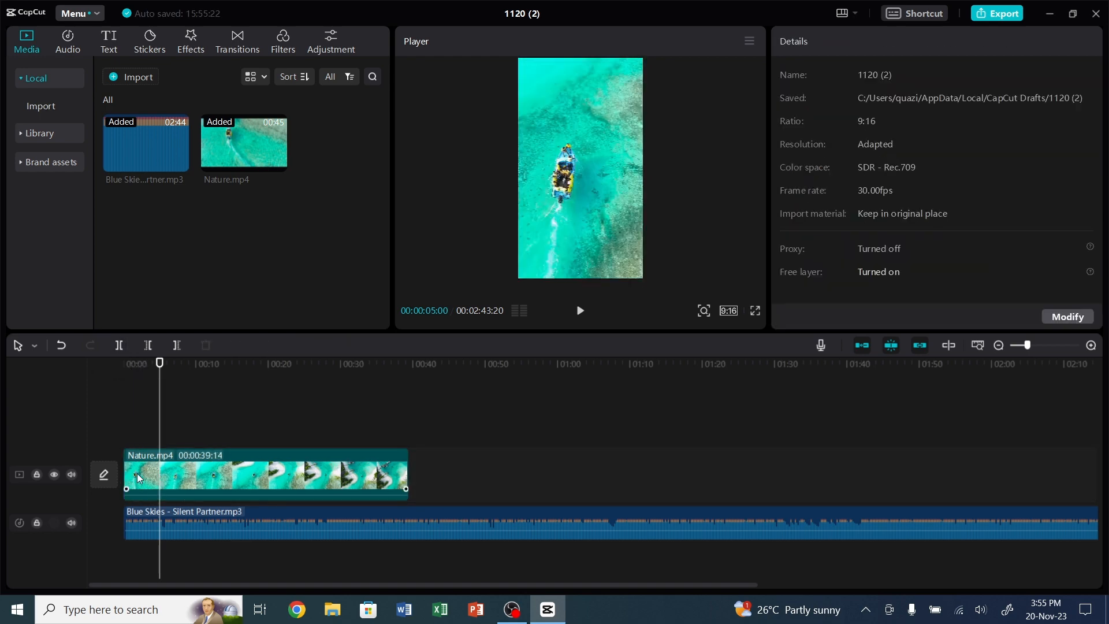
Split the Blue Skies audio clip where the Nature.mp4 clip ends, at 00:00:39:14, and delete the excess audio.
{"action": "mouse_move", "coordinate": [160, 364]}
{"action": "left_mouse_down"}
{"action": "mouse_move", "coordinate": [123, 370]}
{"action": "mouse_move", "coordinate": [173, 373]}
{"action": "left_mouse_up"}
{"action": "left_click", "coordinate": [265, 517]}
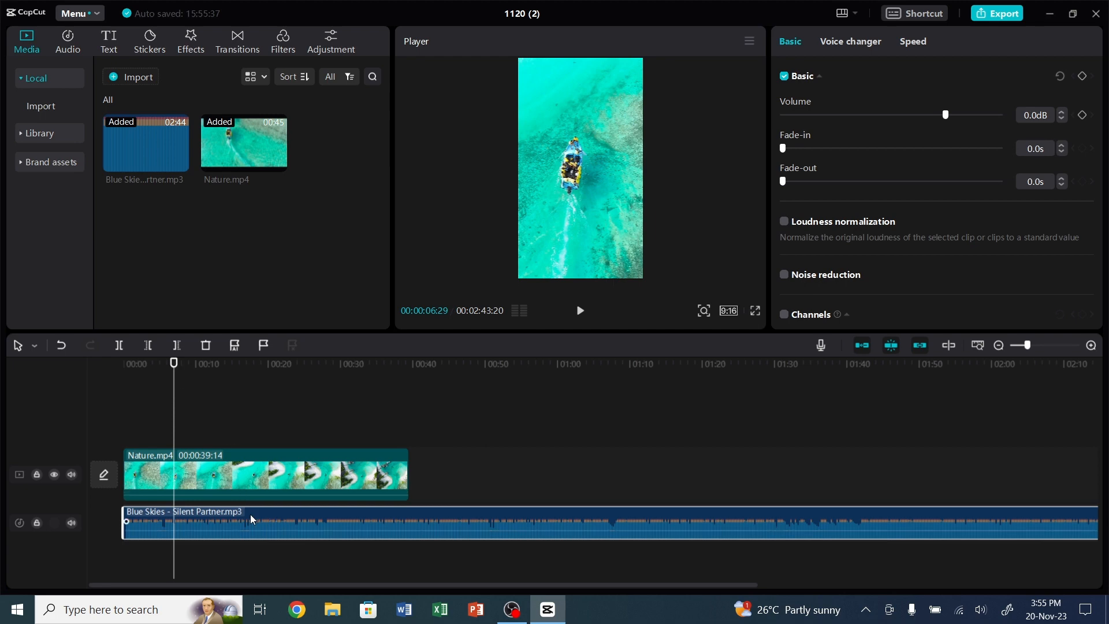
{"action": "left_click_drag", "start_coordinate": [173, 367], "coordinate": [409, 384]}
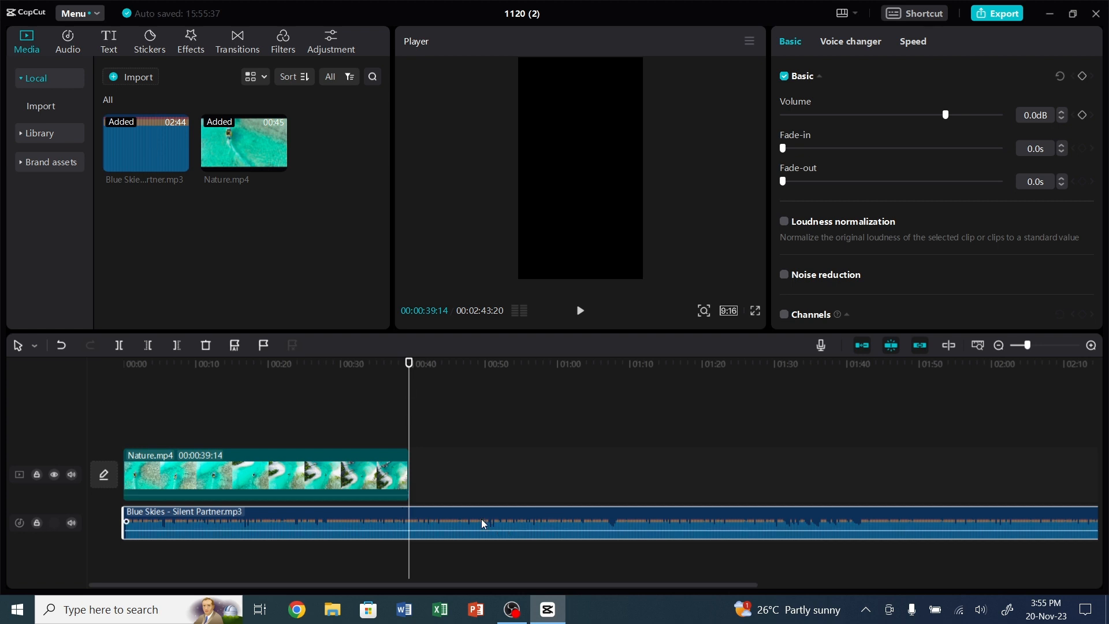
{"action": "left_click", "coordinate": [119, 346]}
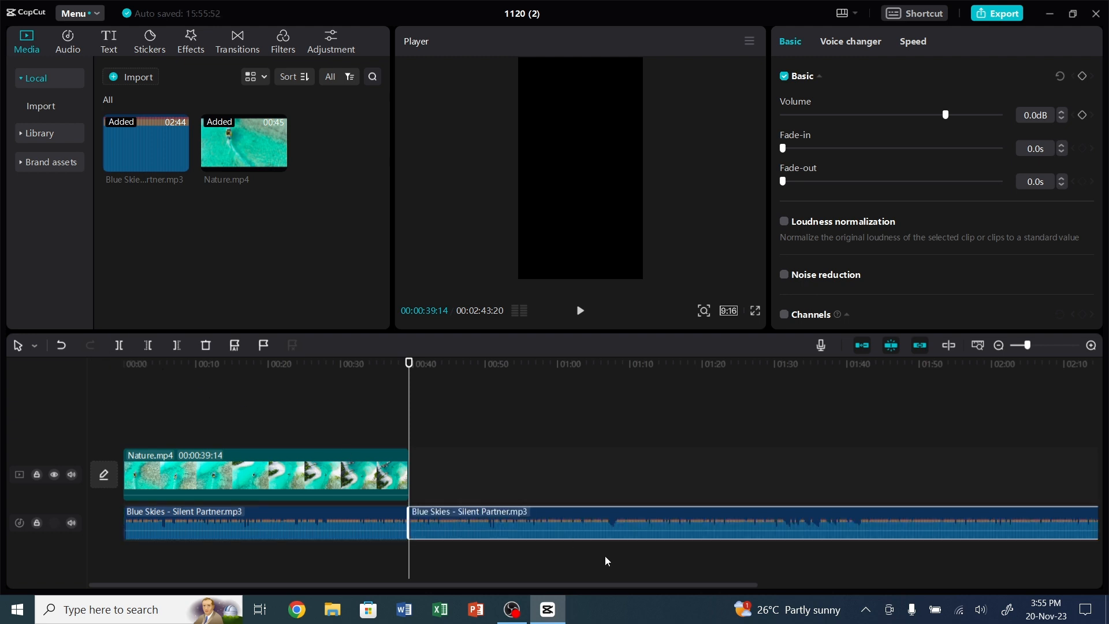
{"action": "key", "text": "Delete"}
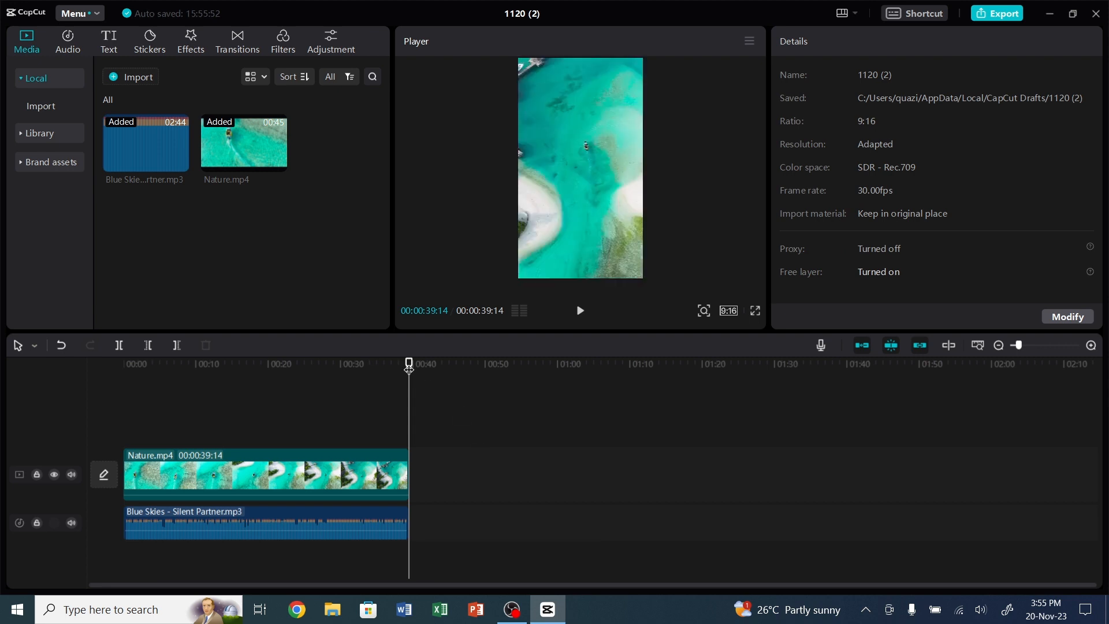
Return the playhead to the start of the timeline and select the Nature.mp4 clip.
{"action": "left_click_drag", "start_coordinate": [409, 372], "coordinate": [117, 404]}
{"action": "left_click", "coordinate": [347, 465]}
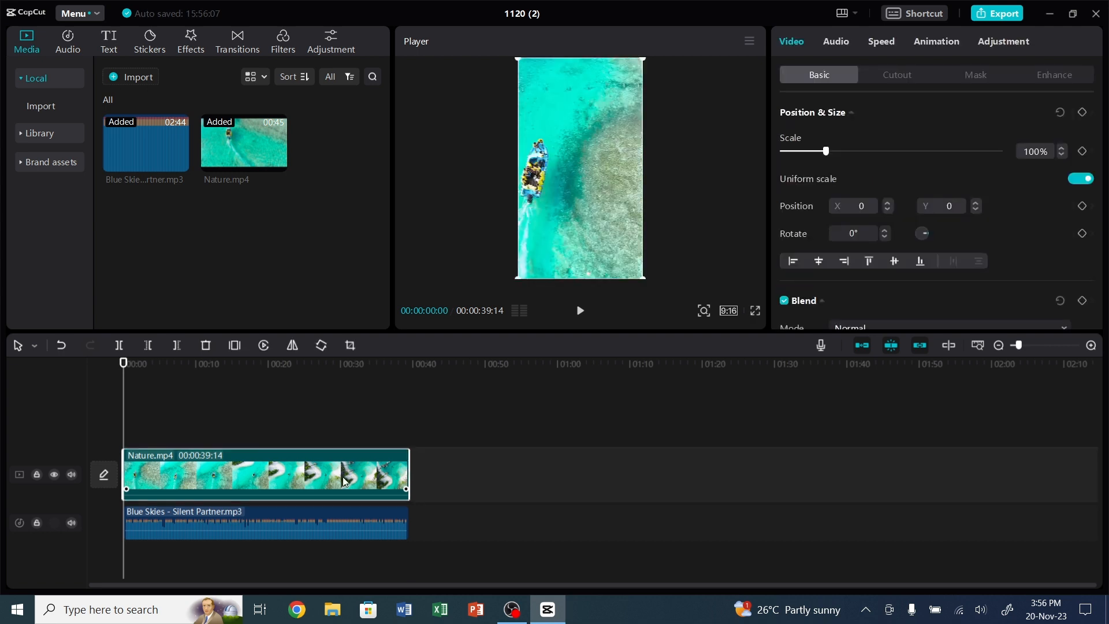
{"action": "left_click", "coordinate": [340, 511]}
{"action": "left_click", "coordinate": [343, 461]}
{"action": "left_click", "coordinate": [344, 515]}
{"action": "left_click", "coordinate": [338, 473]}
{"action": "left_click", "coordinate": [345, 515]}
{"action": "left_click", "coordinate": [337, 480]}
Preview the default text and add it to the timeline at the start of the video.
{"action": "left_click", "coordinate": [106, 41]}
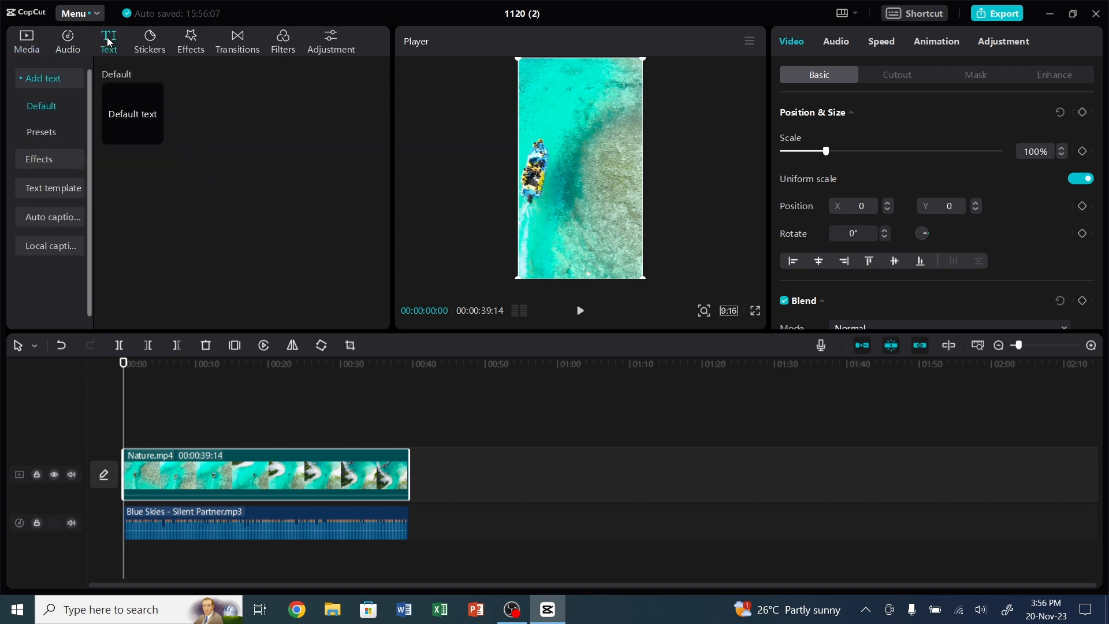
{"action": "left_click", "coordinate": [127, 113]}
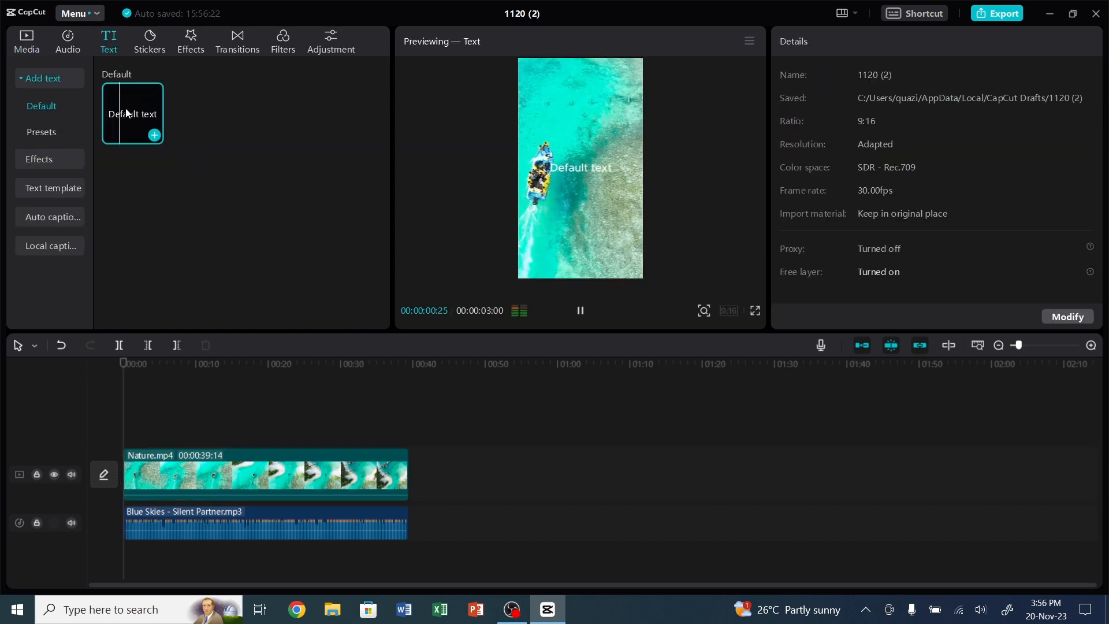
{"action": "left_click", "coordinate": [154, 135]}
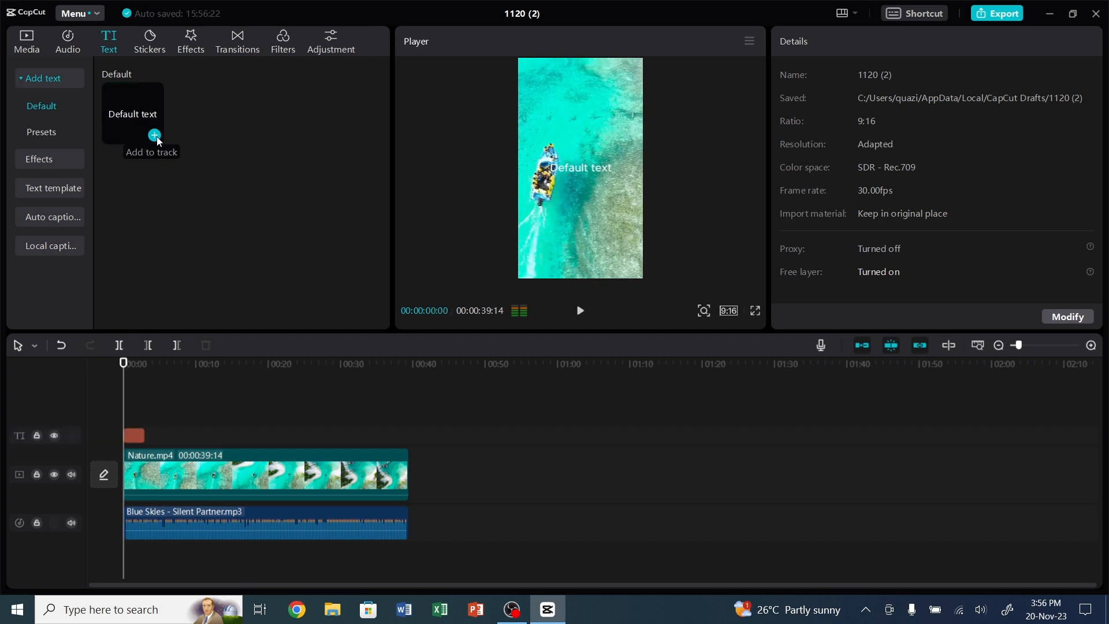
Change the wording of the added text clip to "Nature" and place it near the bottom of the video frame.
{"action": "left_click", "coordinate": [127, 435]}
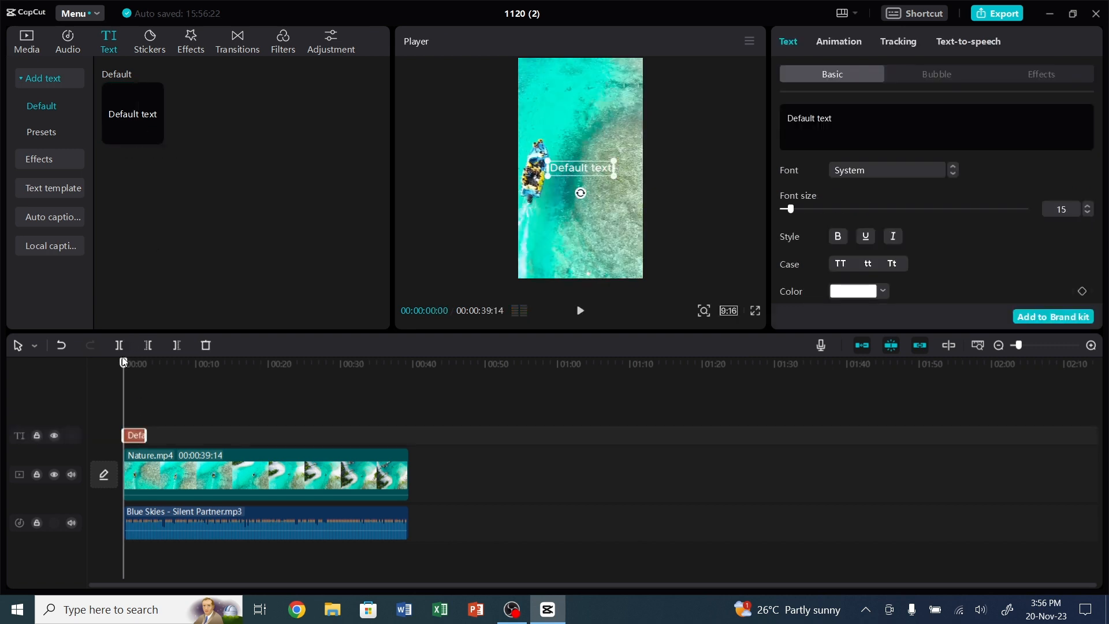
{"action": "left_click_drag", "start_coordinate": [123, 363], "coordinate": [131, 368]}
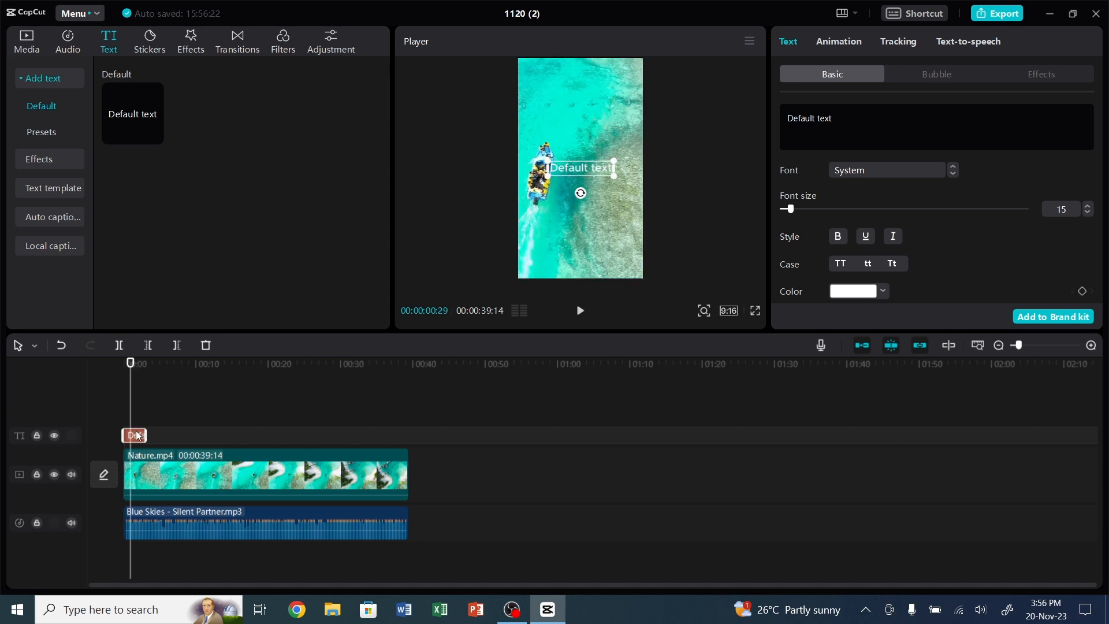
{"action": "left_click_drag", "start_coordinate": [841, 118], "coordinate": [773, 123]}
{"action": "type", "text": "Nature"}
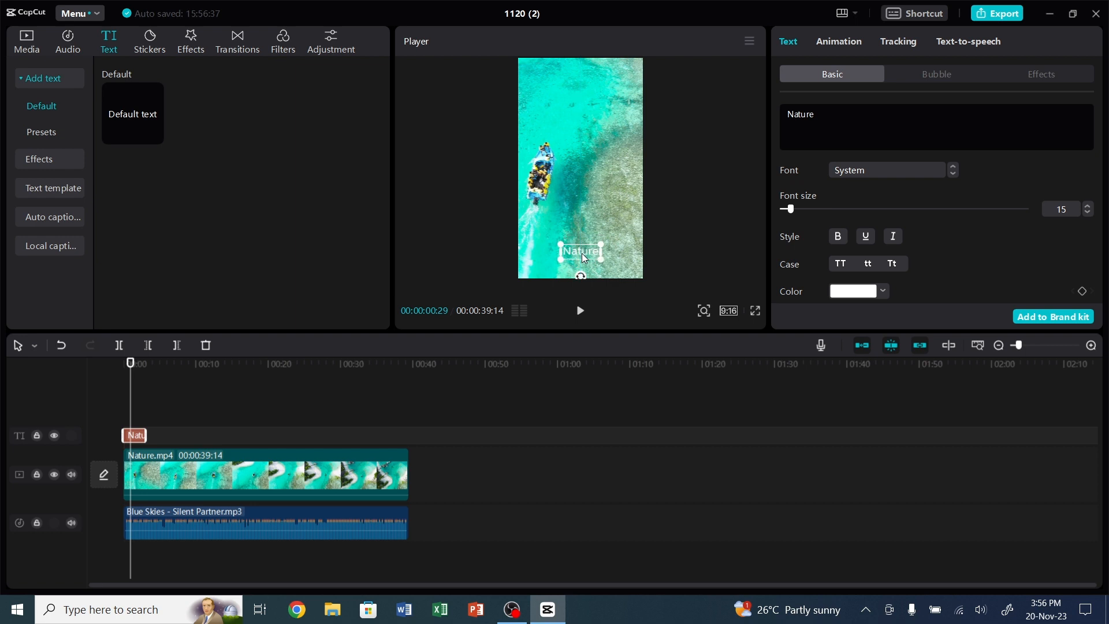
Examine the Nature text's color, spacing, preset style, position and size, stroke, background and glow settings.
{"action": "scroll", "coordinate": [973, 232], "scroll_direction": "down", "scroll_amount": 1}
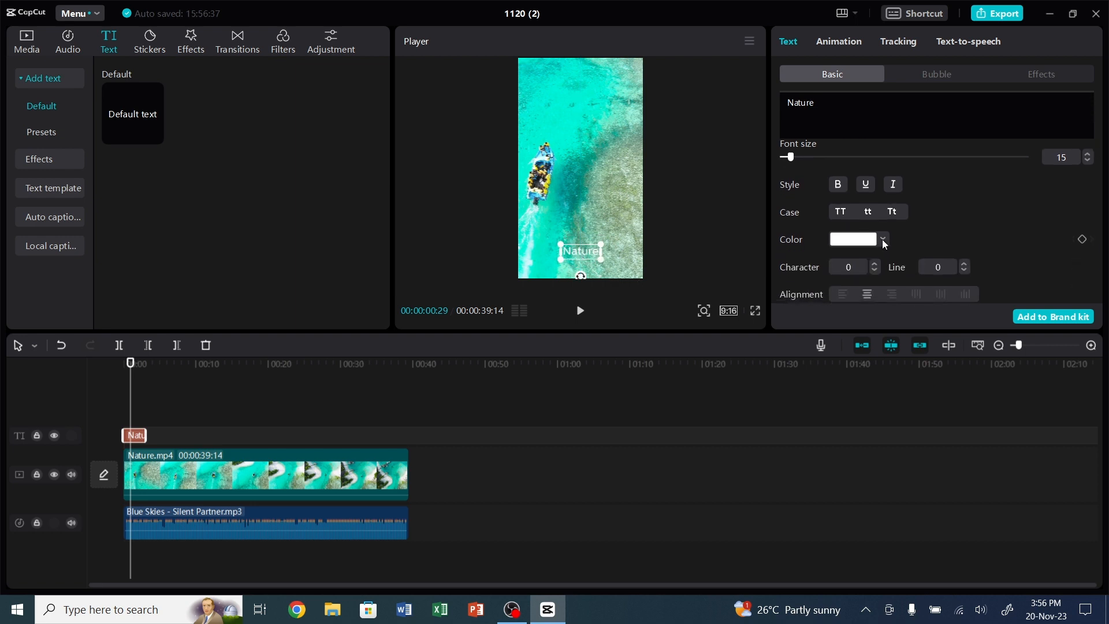
{"action": "scroll", "coordinate": [948, 239], "scroll_direction": "down", "scroll_amount": 3}
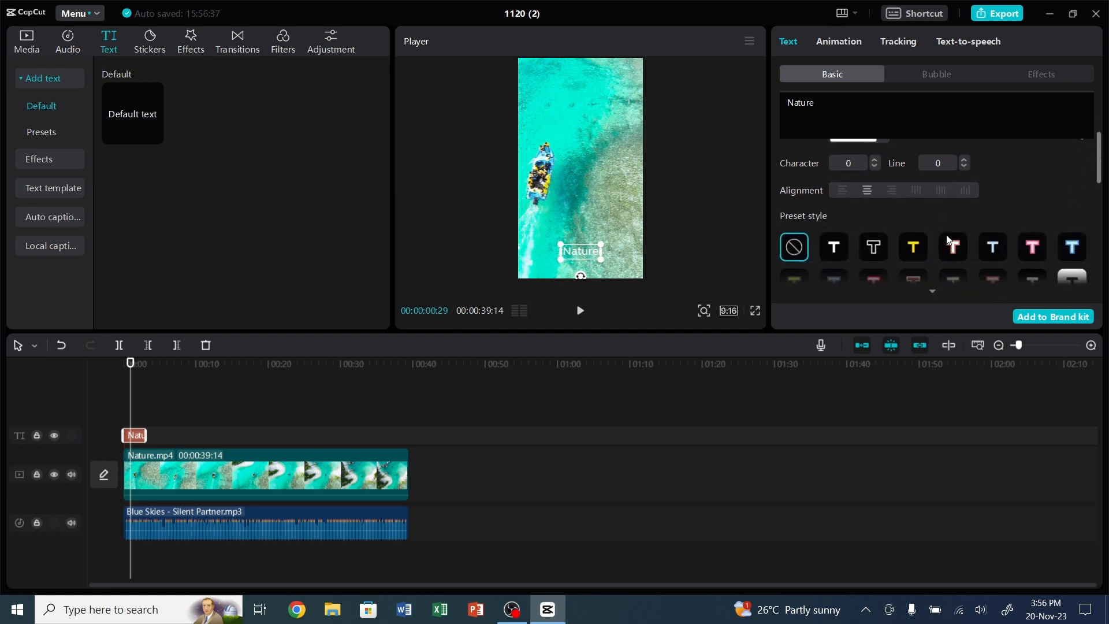
{"action": "scroll", "coordinate": [948, 239], "scroll_direction": "down", "scroll_amount": 2}
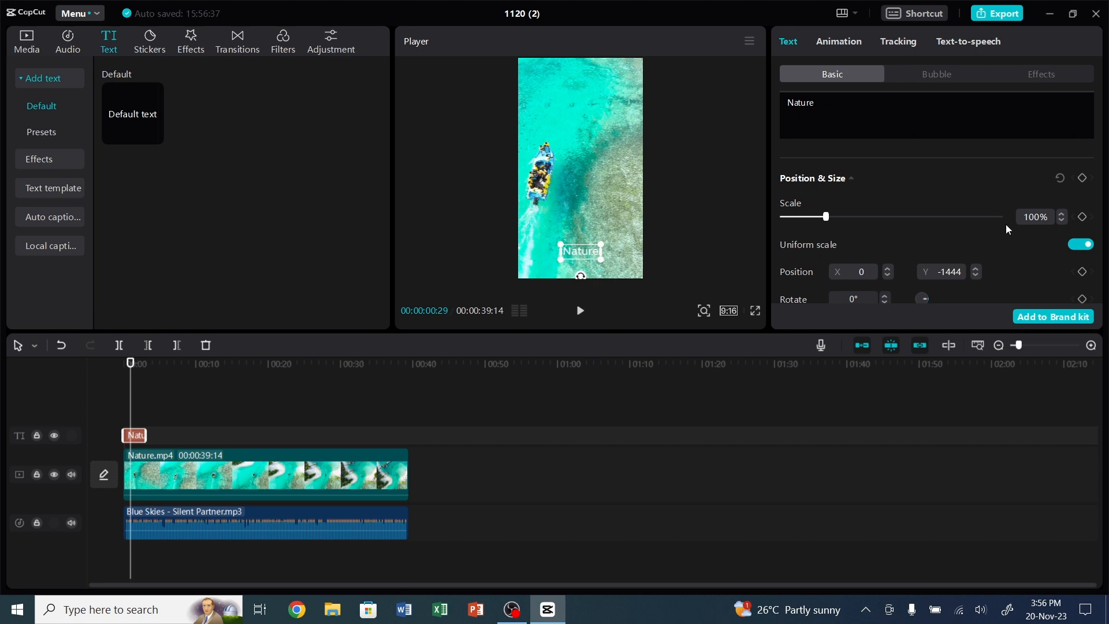
{"action": "left_click", "coordinate": [1064, 213]}
{"action": "scroll", "coordinate": [870, 243], "scroll_direction": "down", "scroll_amount": 6}
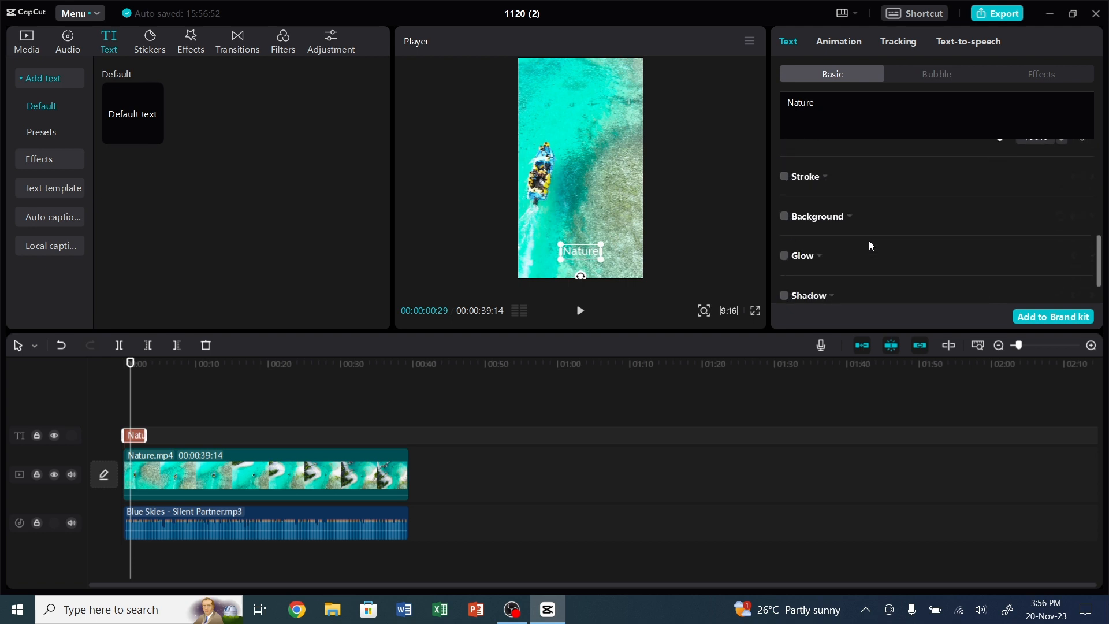
{"action": "scroll", "coordinate": [870, 243], "scroll_direction": "up", "scroll_amount": 1}
{"action": "scroll", "coordinate": [869, 241], "scroll_direction": "up", "scroll_amount": 1}
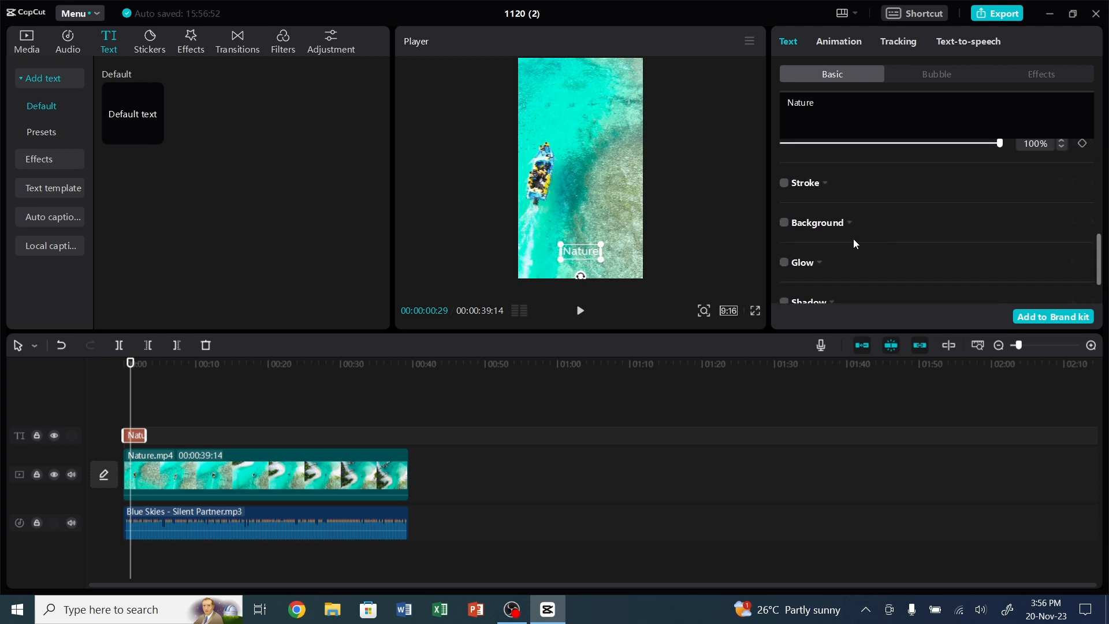
Enable a background for the Nature text and set the background opacity to 50%.
{"action": "left_click", "coordinate": [787, 229]}
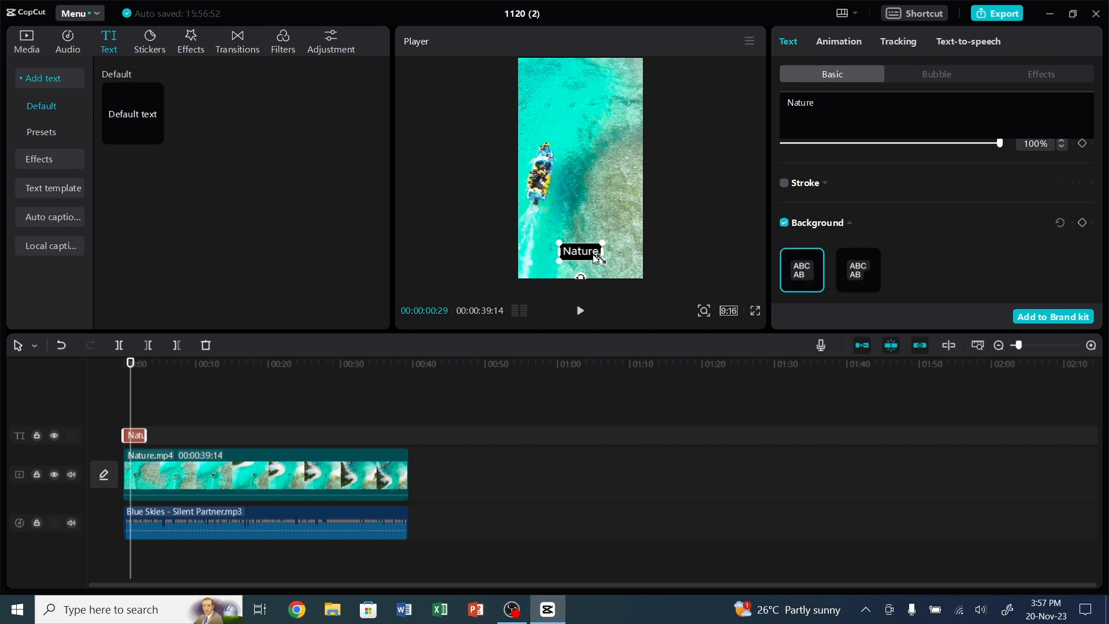
{"action": "scroll", "coordinate": [955, 249], "scroll_direction": "down", "scroll_amount": 1}
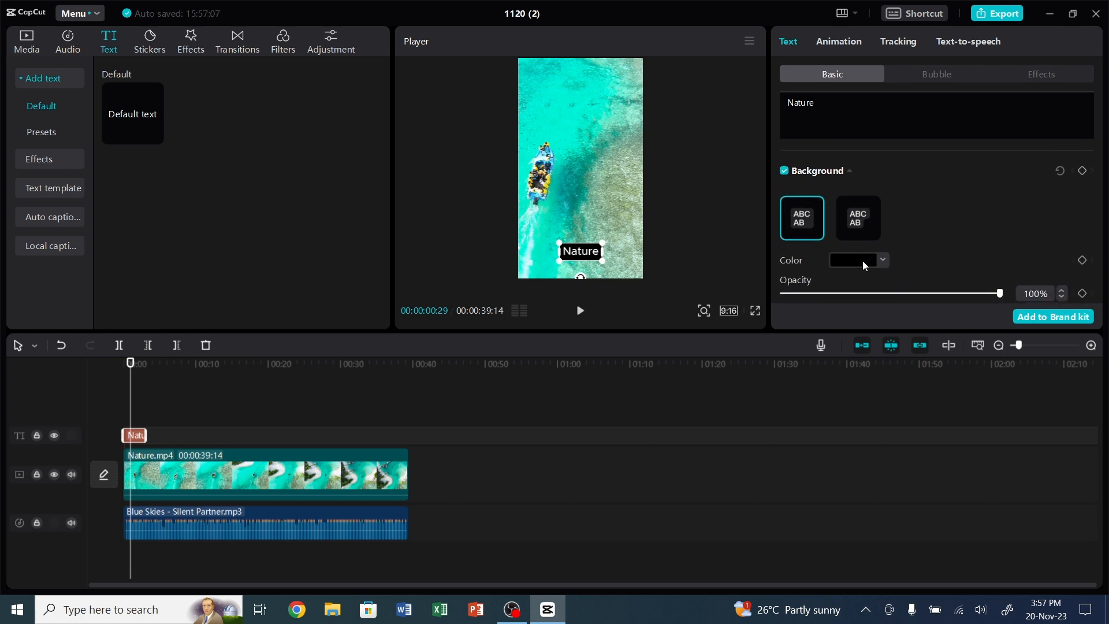
{"action": "scroll", "coordinate": [862, 261], "scroll_direction": "down", "scroll_amount": 1}
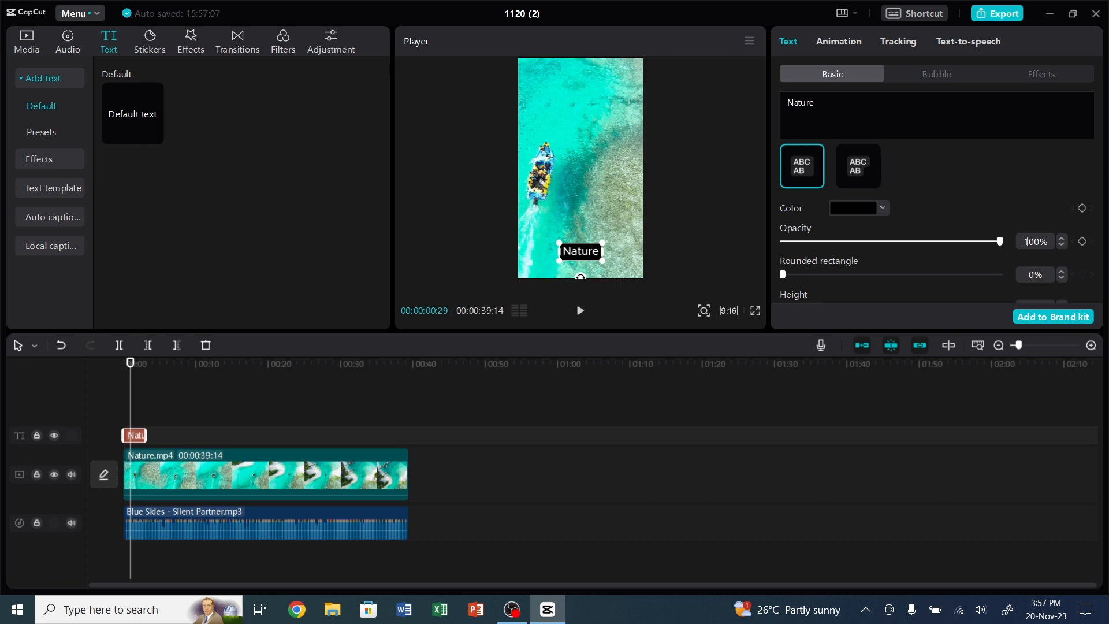
{"action": "left_click_drag", "start_coordinate": [1025, 241], "coordinate": [1042, 243]}
{"action": "type", "text": "50"}
{"action": "key", "text": "Return"}
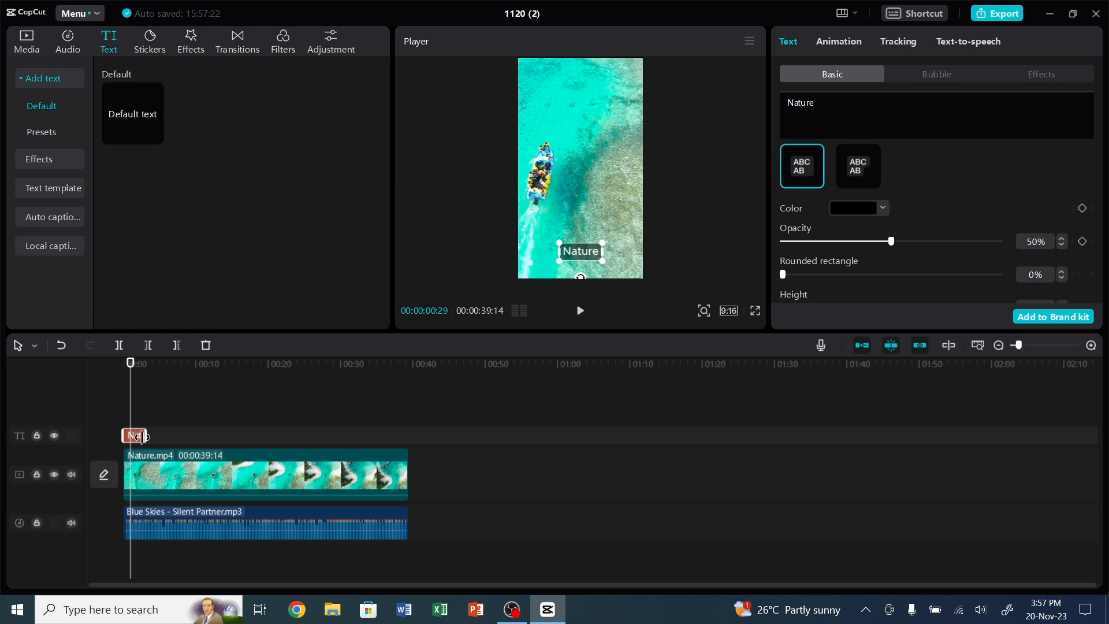
Extend the Nature text clip to the end of the video clip and preview the project in full screen from the start.
{"action": "left_click_drag", "start_coordinate": [146, 437], "coordinate": [403, 436]}
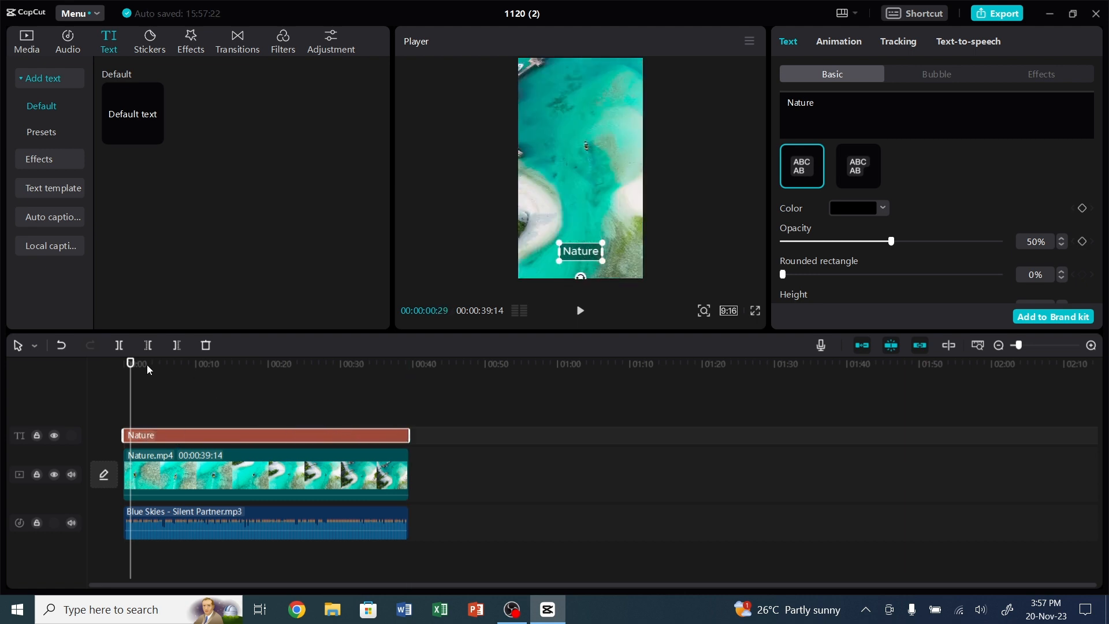
{"action": "left_click_drag", "start_coordinate": [131, 363], "coordinate": [112, 366]}
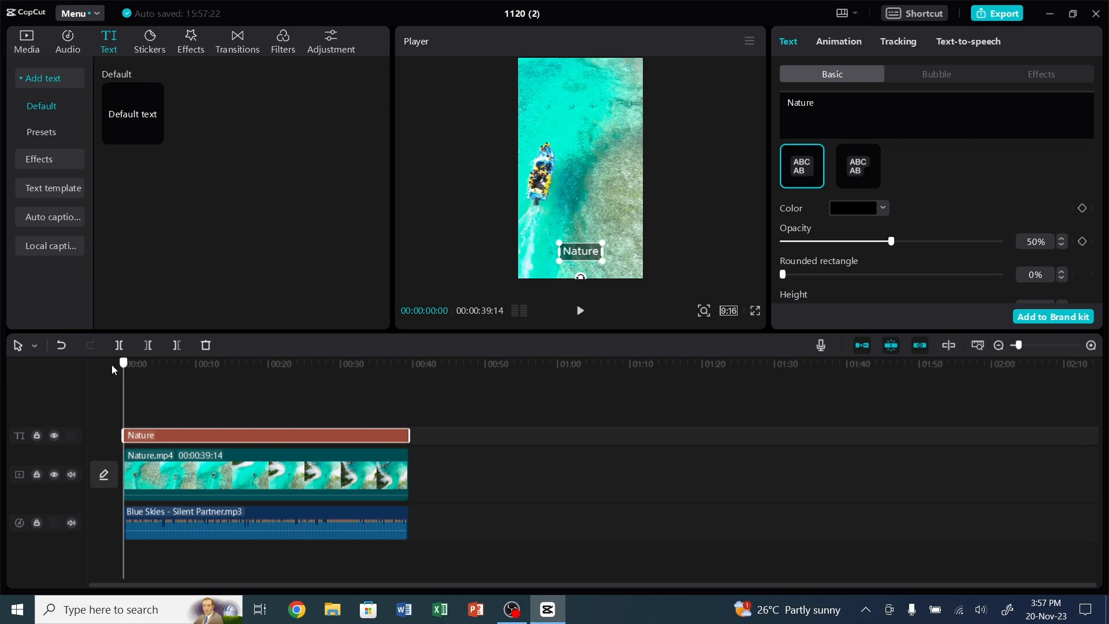
{"action": "left_click", "coordinate": [755, 310]}
{"action": "mouse_move", "coordinate": [550, 432]}
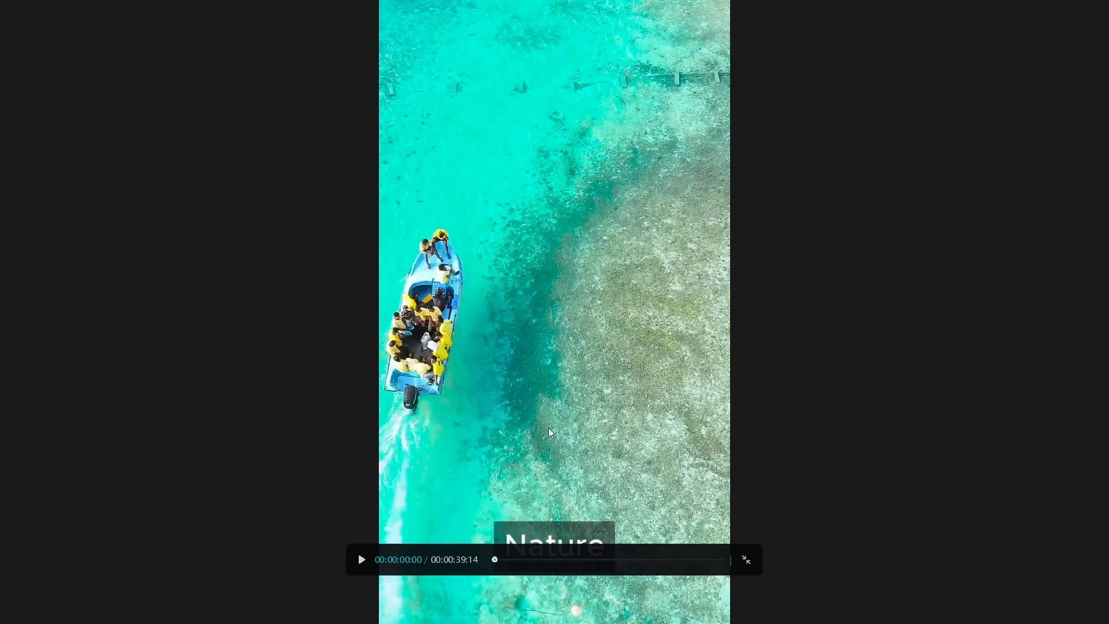
{"action": "left_click", "coordinate": [361, 560]}
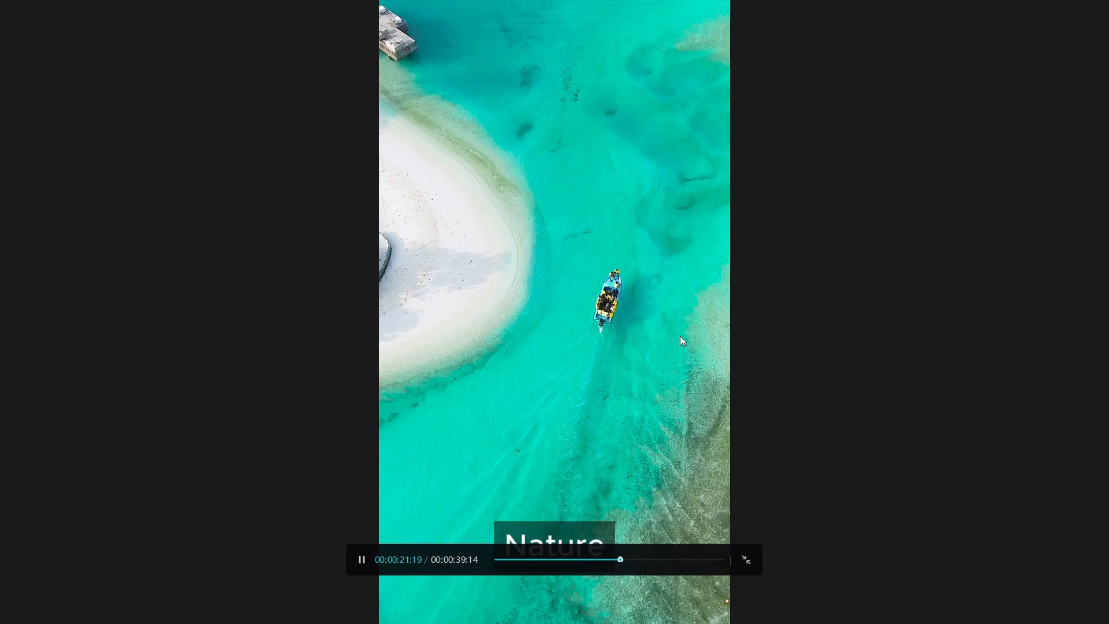
{"action": "left_click", "coordinate": [745, 560]}
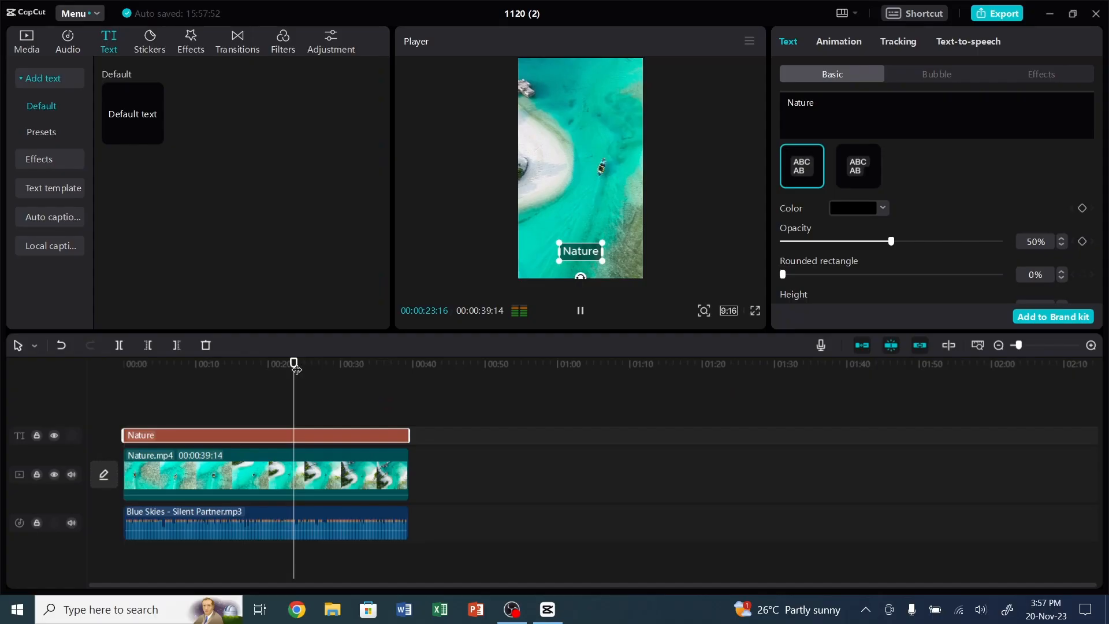
{"action": "left_click_drag", "start_coordinate": [295, 368], "coordinate": [302, 371]}
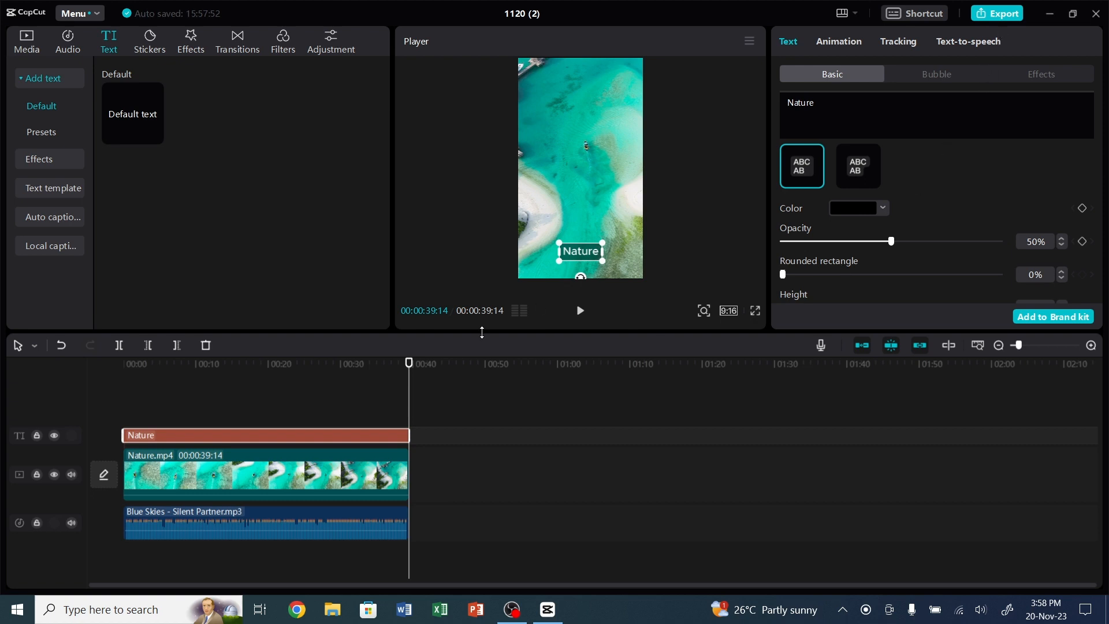
Set up the video export with the title "Nature" and a resolution of 1080P.
{"action": "left_click", "coordinate": [1008, 20]}
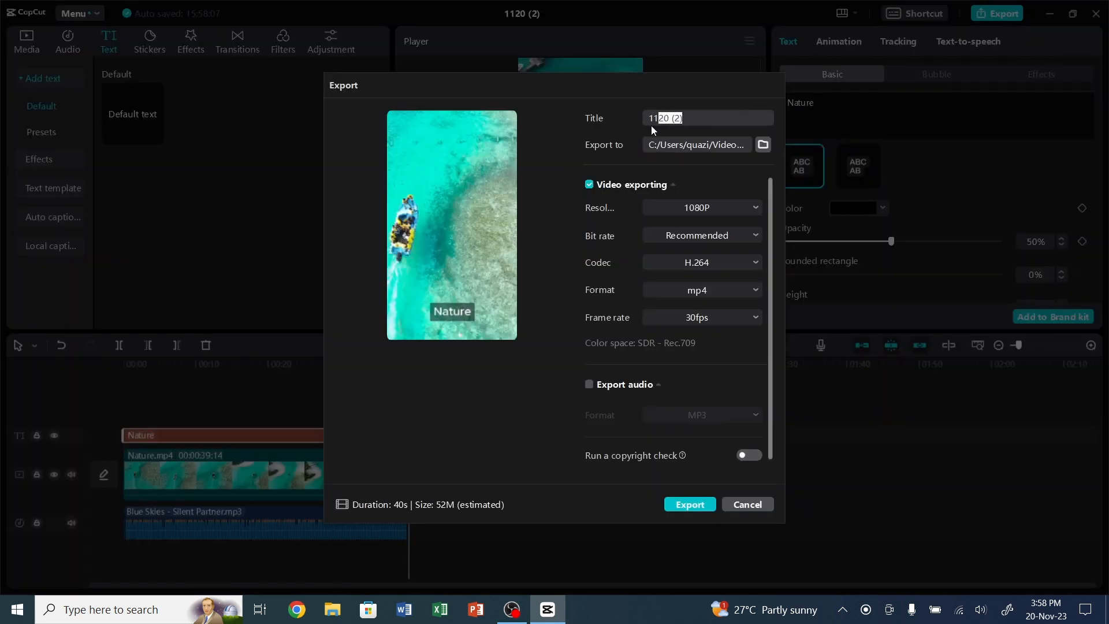
{"action": "type", "text": "Nature"}
{"action": "left_click", "coordinate": [756, 213]}
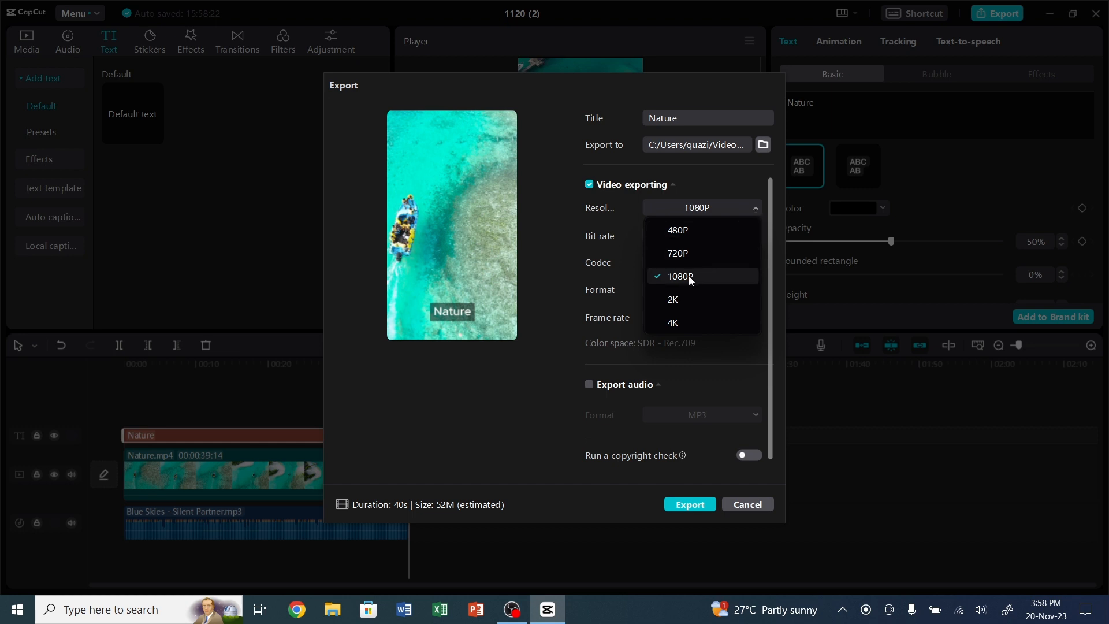
{"action": "left_click", "coordinate": [757, 209]}
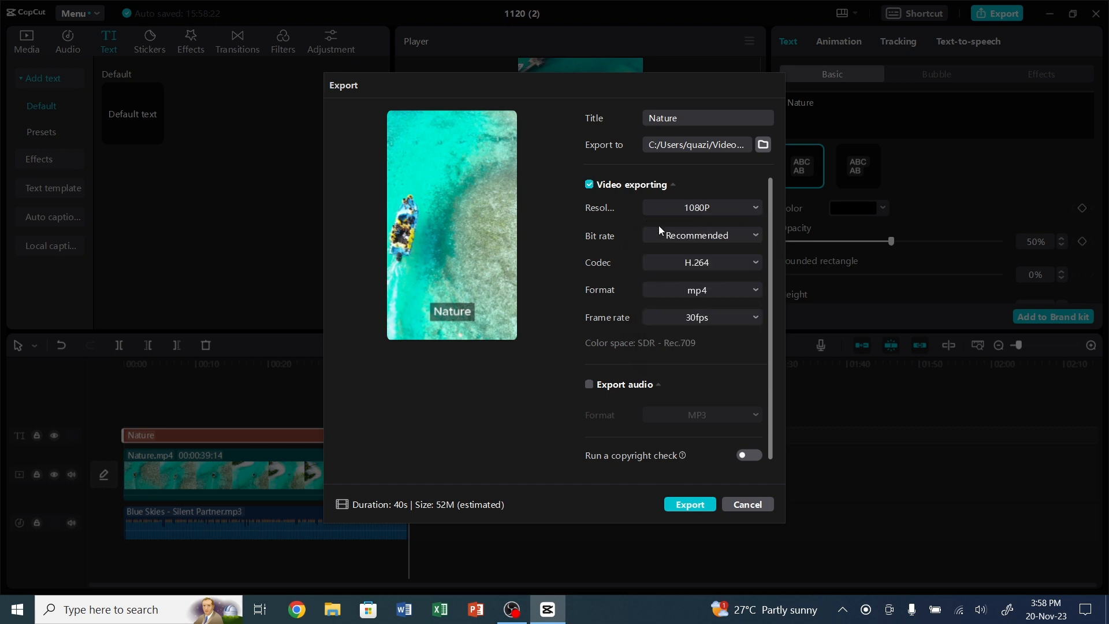
Export the video in mp4 format and close the sharing options without sharing it.
{"action": "left_click", "coordinate": [676, 290]}
{"action": "left_click", "coordinate": [676, 290]}
{"action": "left_click", "coordinate": [758, 291]}
{"action": "left_click", "coordinate": [758, 291]}
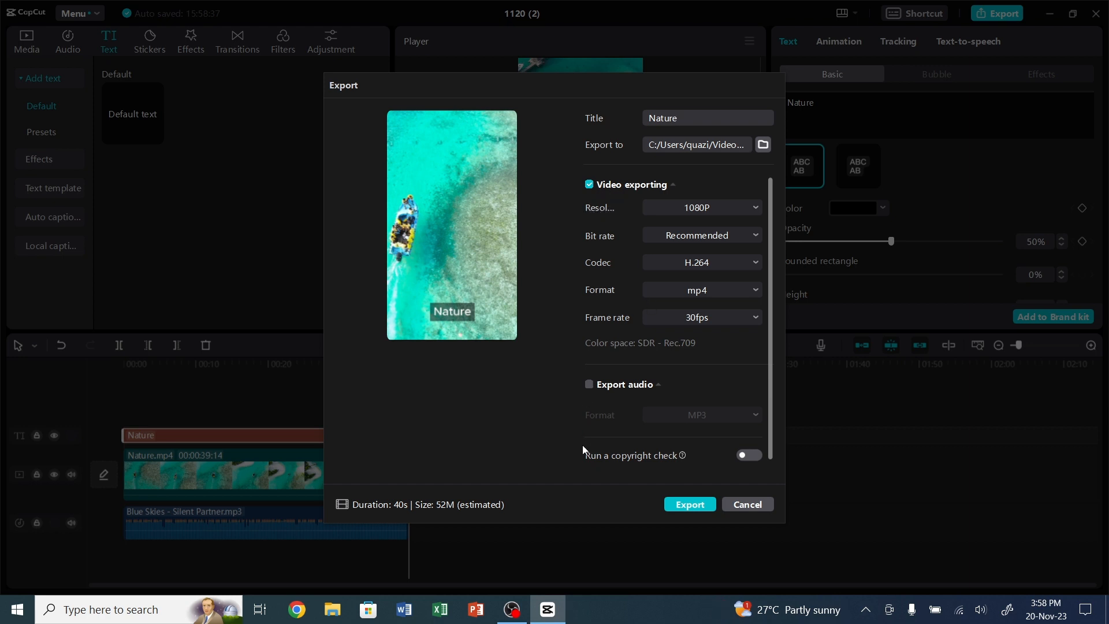
{"action": "left_click", "coordinate": [685, 511]}
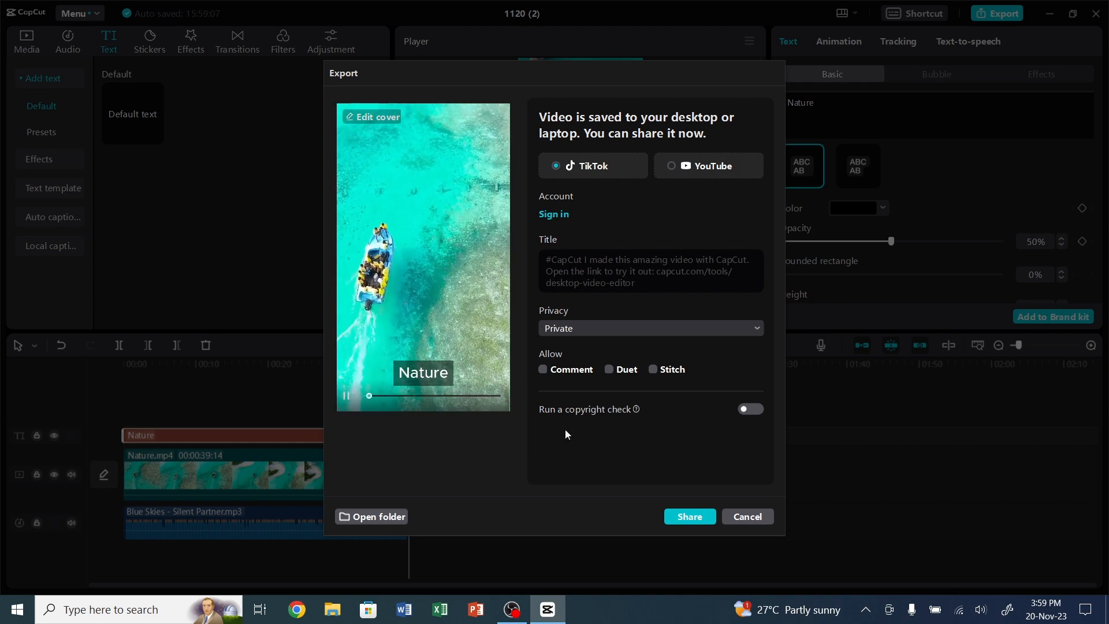
{"action": "left_click", "coordinate": [761, 517]}
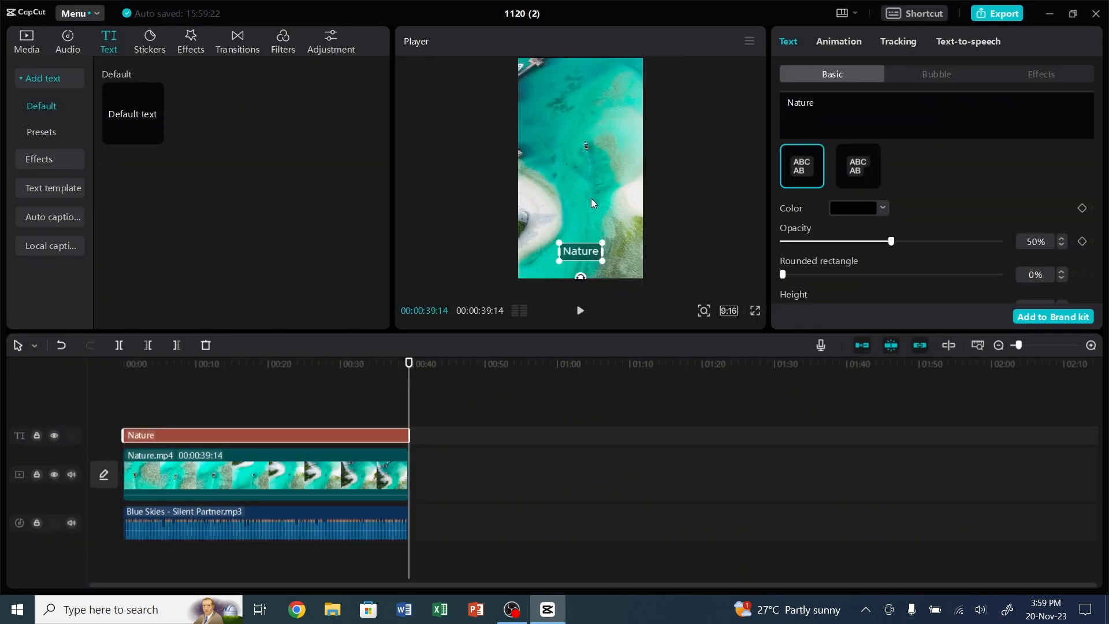